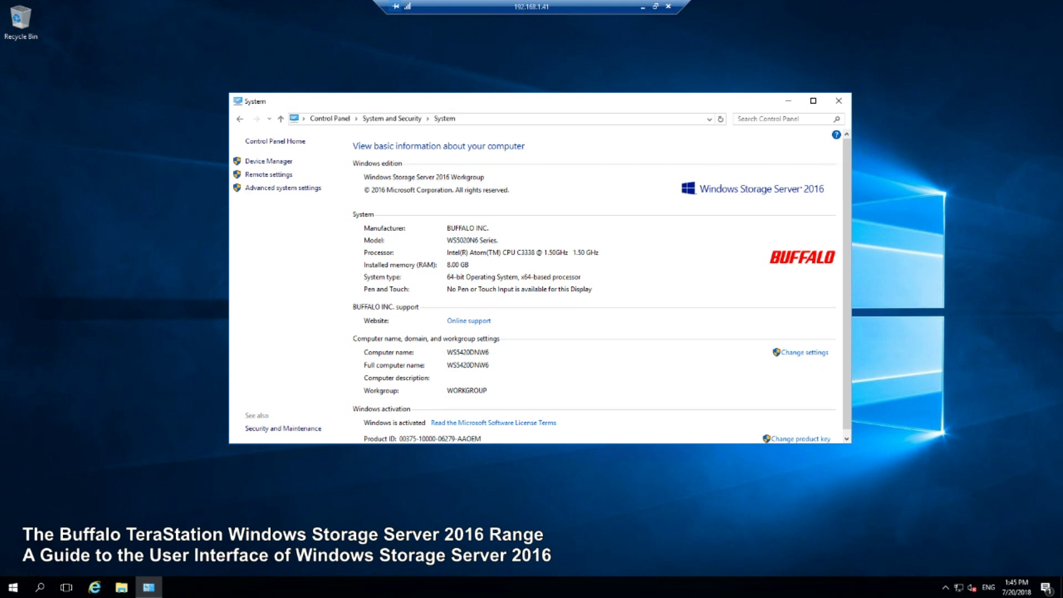
Close the System Control Panel window with Alt+F4, leaving the bare desktop
{"action": "key", "text": "alt+F4"}
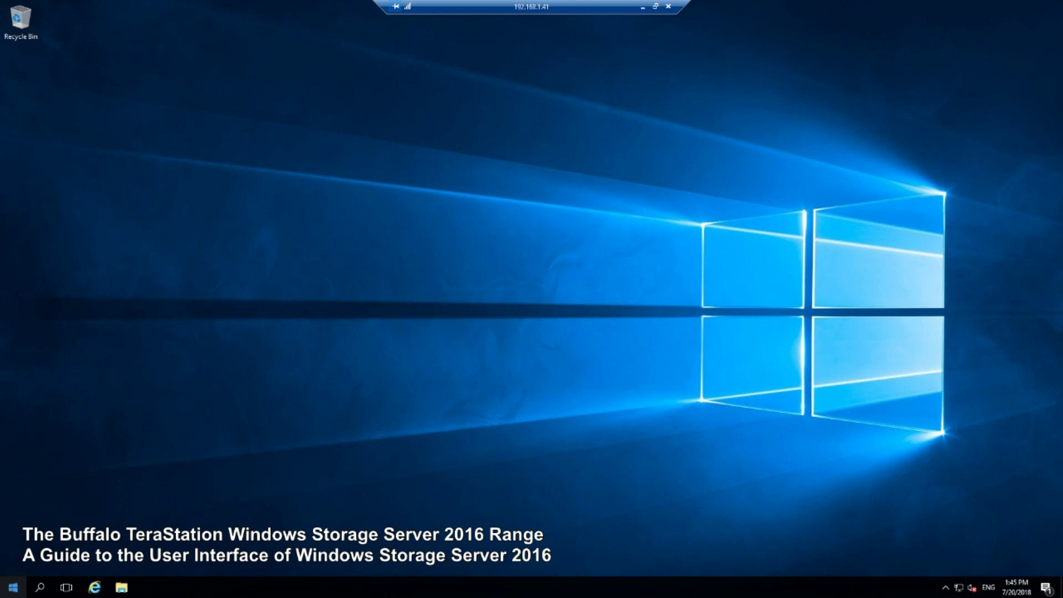
Open the Start menu and browse the most-used apps and Windows Server tiles
{"action": "left_click", "coordinate": [14, 587]}
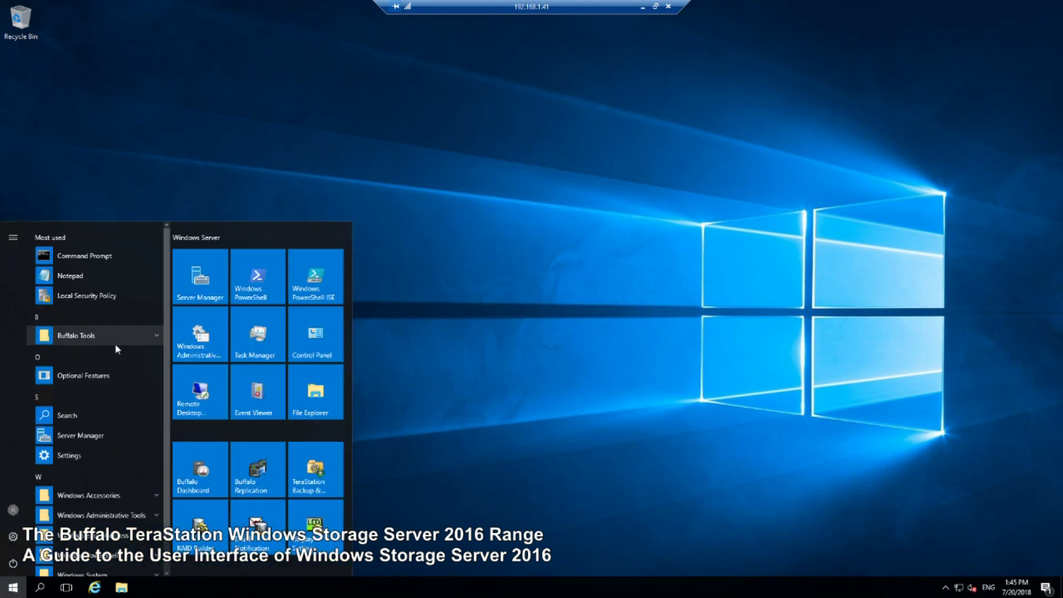
{"action": "scroll", "coordinate": [115, 342], "scroll_direction": "down", "scroll_amount": 1}
{"action": "scroll", "coordinate": [124, 367], "scroll_direction": "up", "scroll_amount": 1}
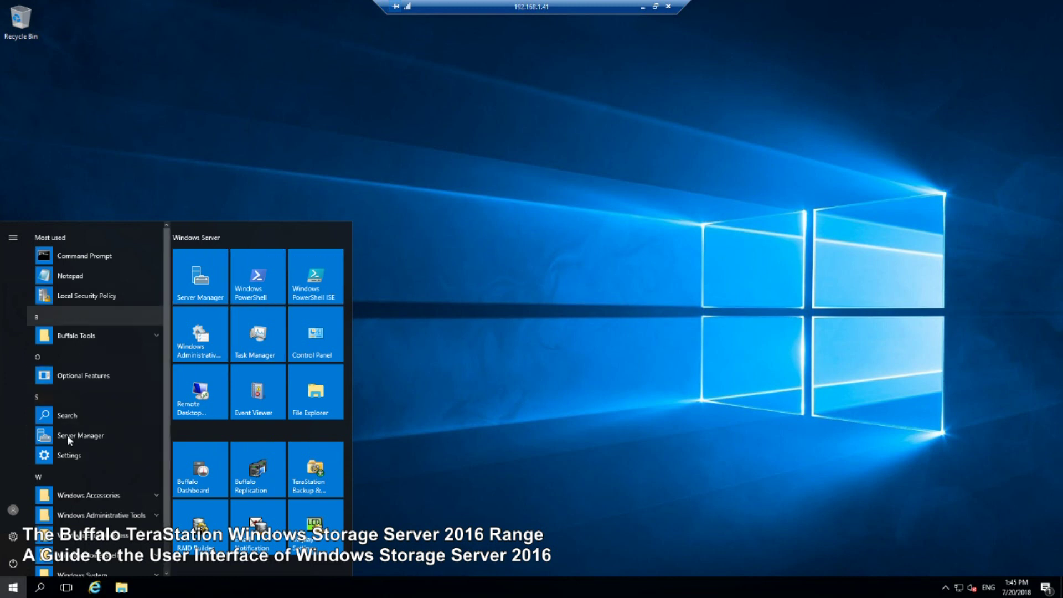
Launch Server Manager from its Start tile to show the Dashboard
{"action": "left_click", "coordinate": [194, 280]}
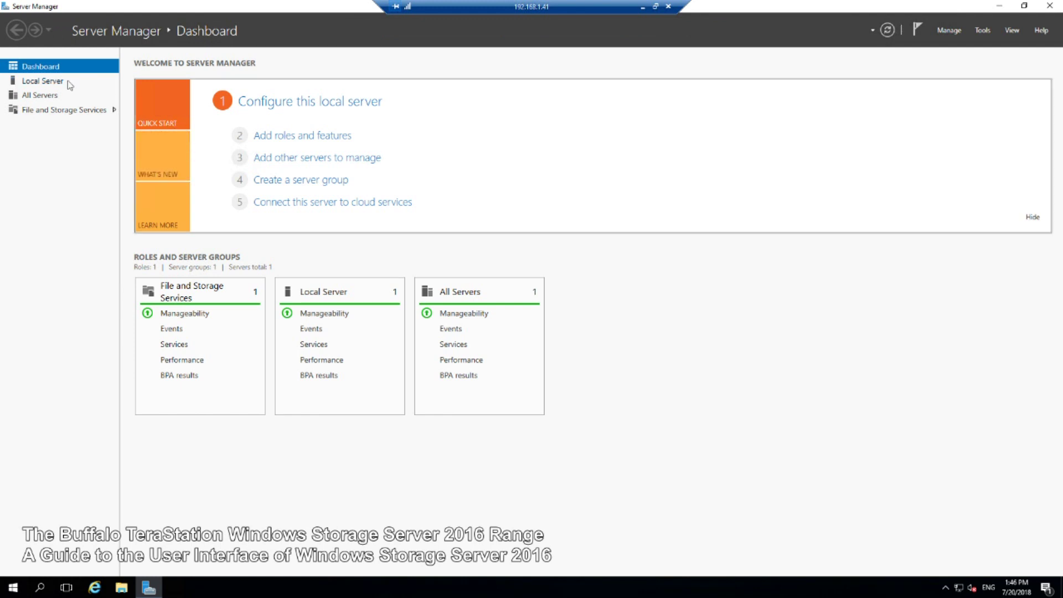
Go through Local Server and All Servers to the File and Storage Services Volumes page (D: 5.16 TB, C: 100 GB)
{"action": "left_click", "coordinate": [41, 82]}
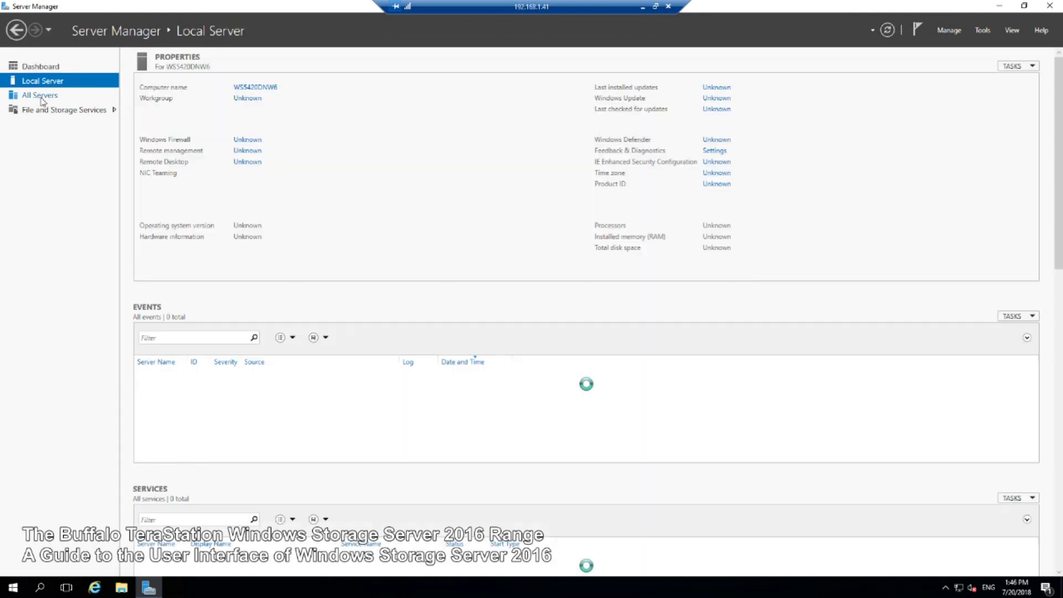
{"action": "left_click", "coordinate": [40, 96]}
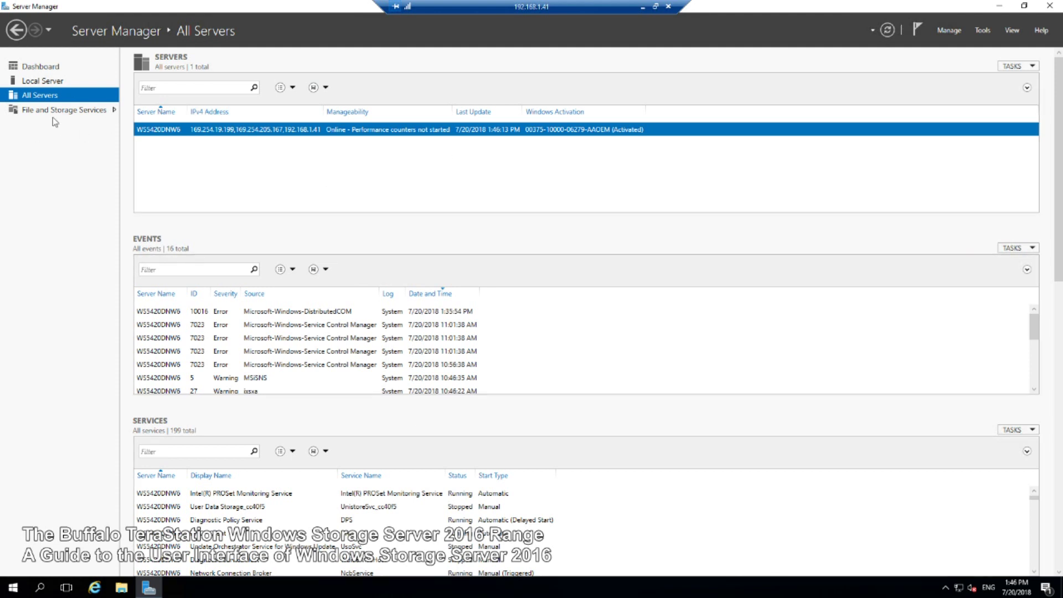
{"action": "left_click", "coordinate": [82, 110]}
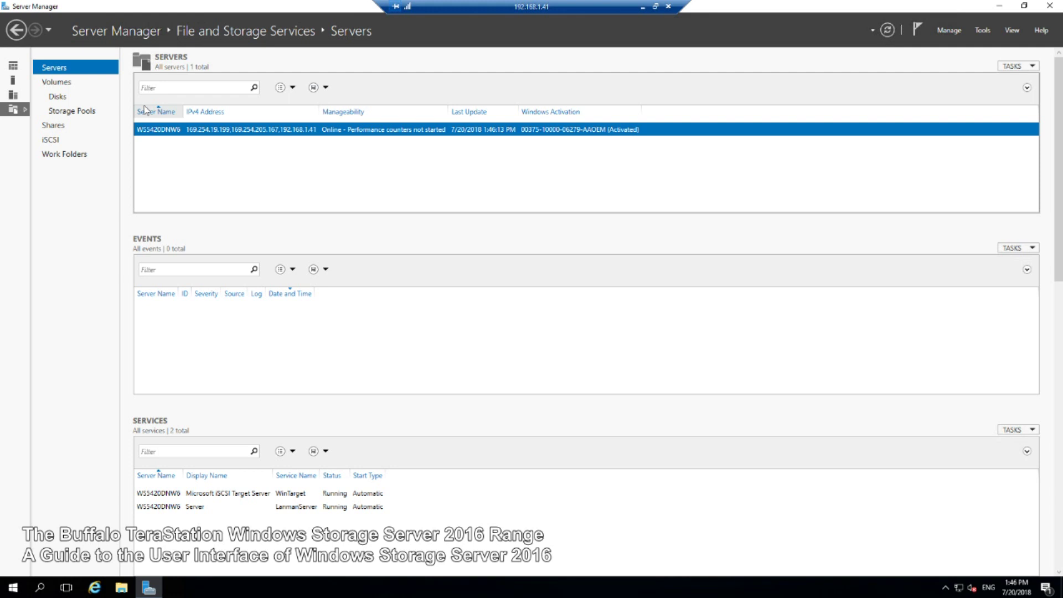
{"action": "left_click", "coordinate": [70, 84]}
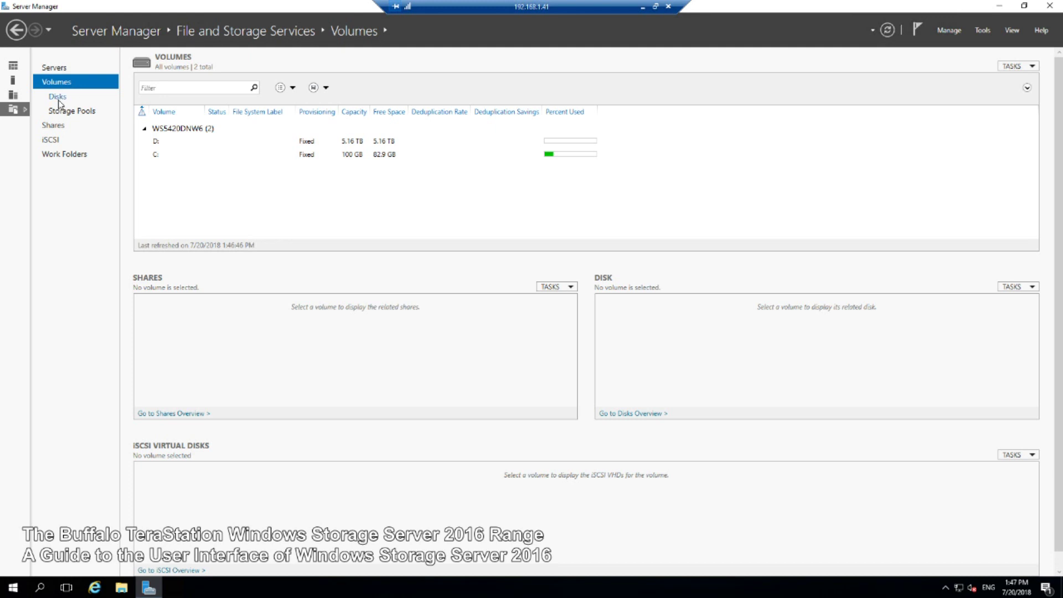
Review the Disks, Storage Pools, Shares, iSCSI and Work Folders pages, then return to All Servers
{"action": "left_click", "coordinate": [59, 98]}
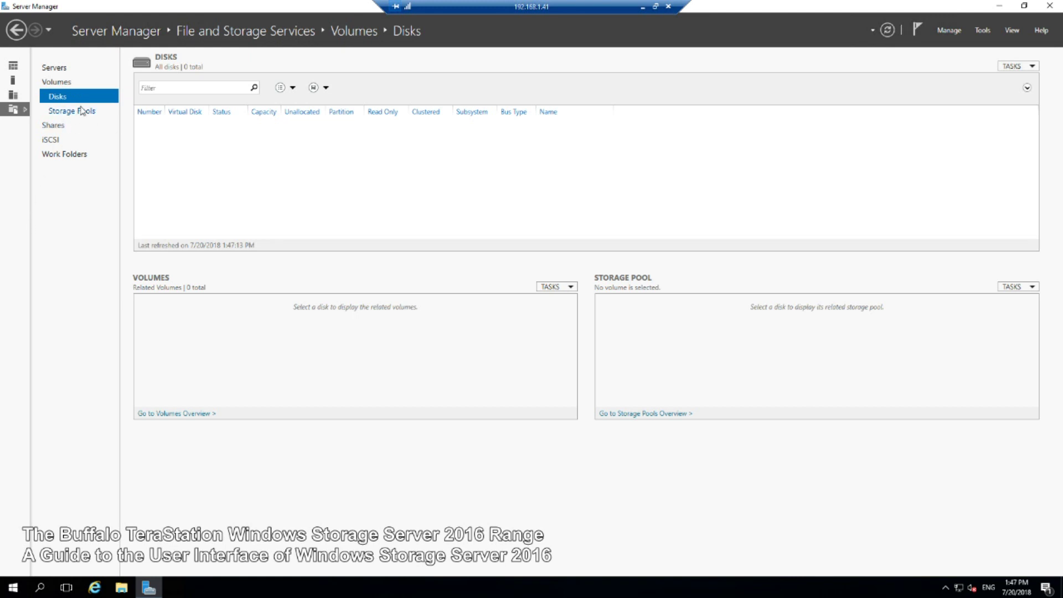
{"action": "left_click", "coordinate": [72, 114]}
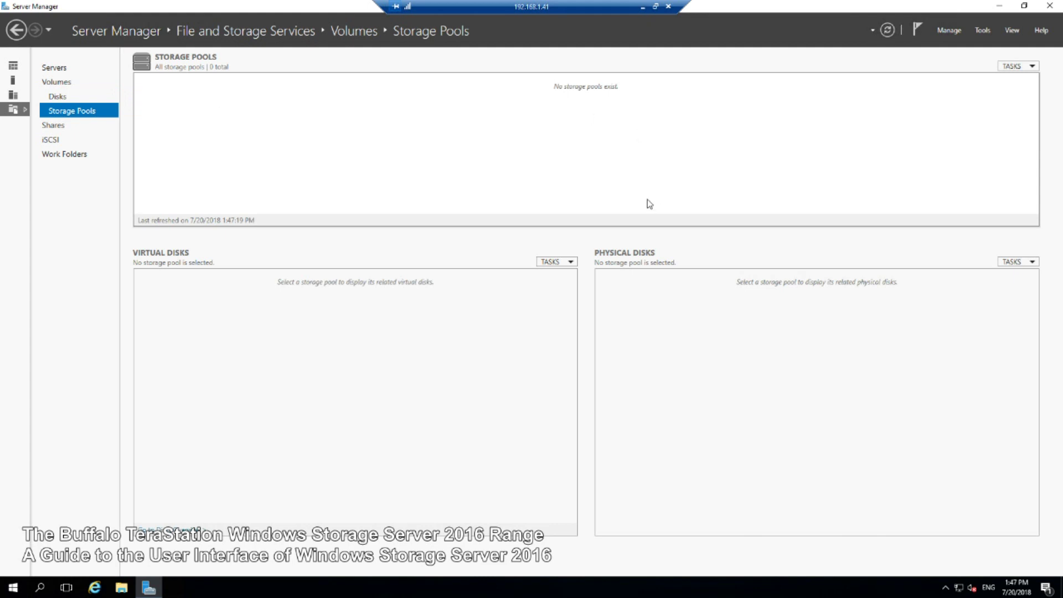
{"action": "left_click", "coordinate": [54, 130]}
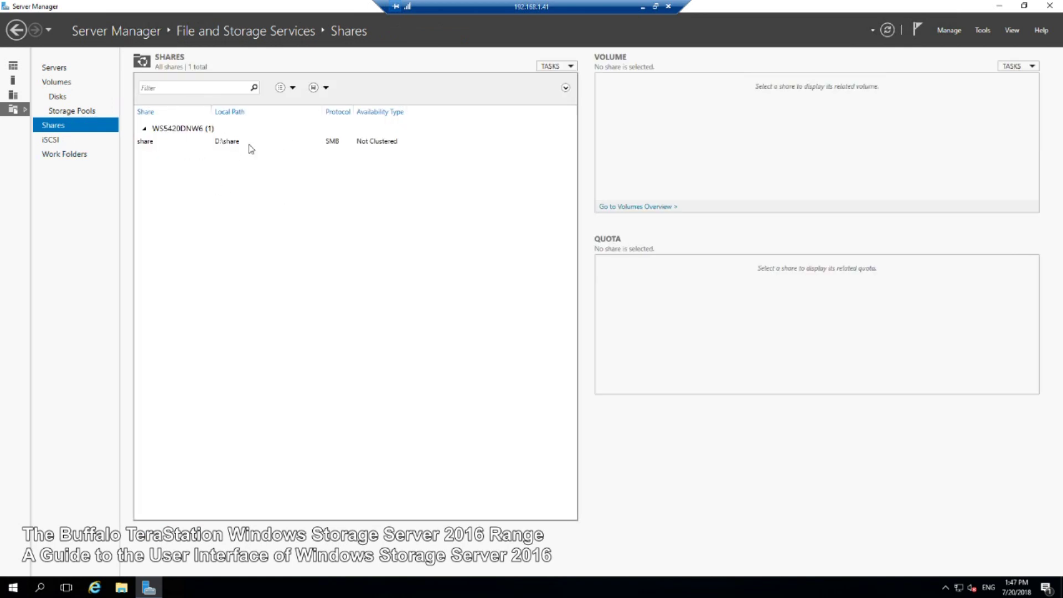
{"action": "left_click", "coordinate": [71, 143]}
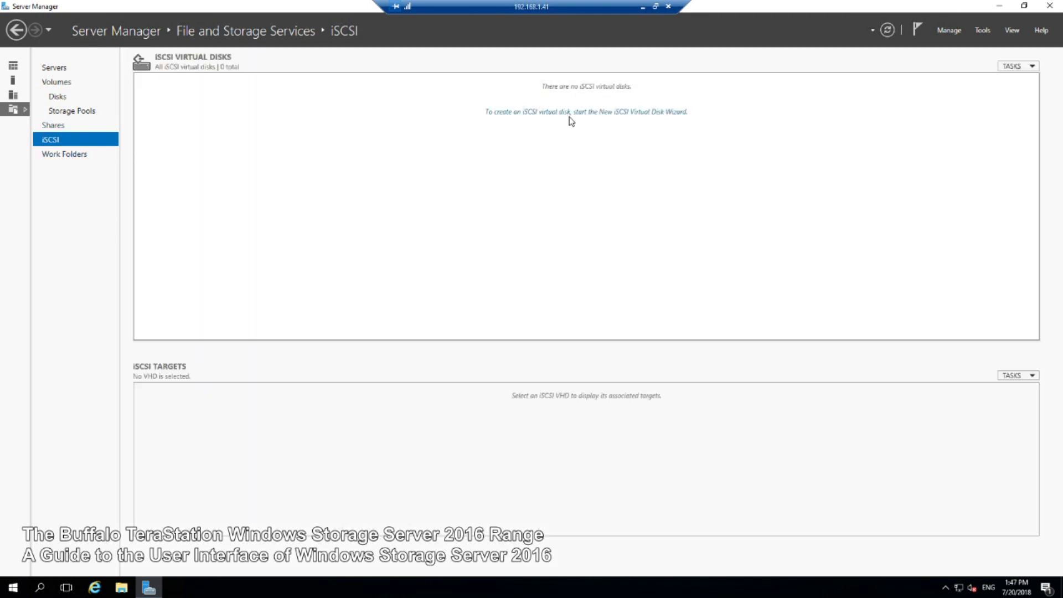
{"action": "left_click", "coordinate": [57, 154]}
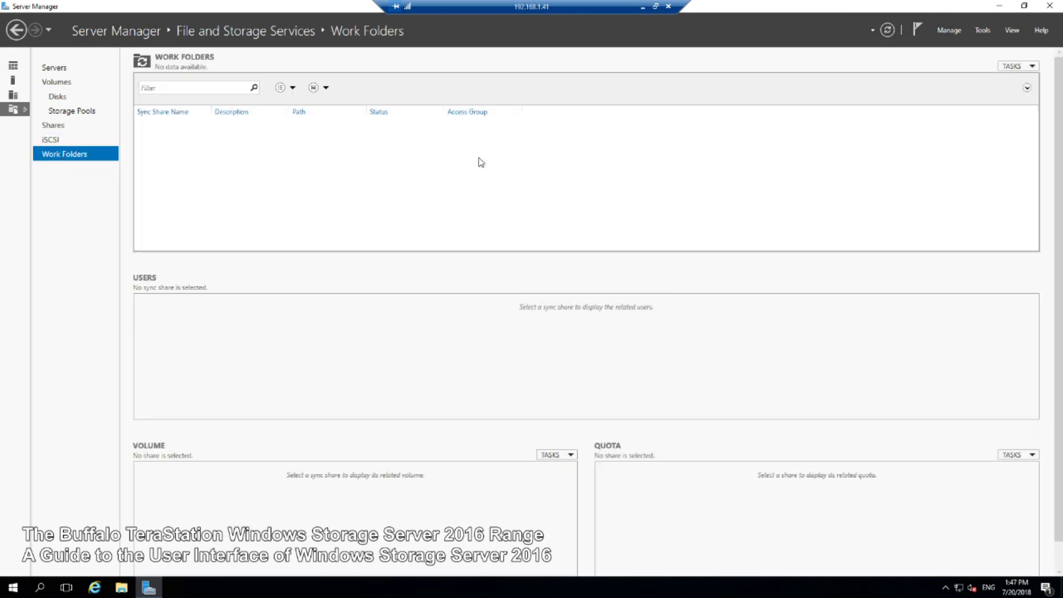
{"action": "left_click", "coordinate": [20, 93]}
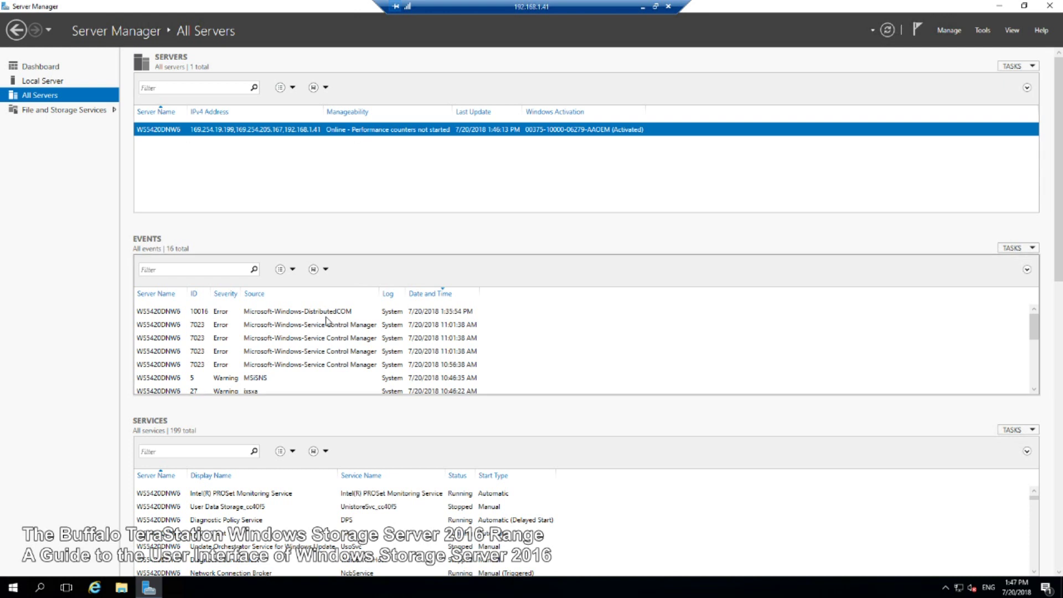
Scroll the All Servers page and open the Local Server properties
{"action": "scroll", "coordinate": [328, 322], "scroll_direction": "down", "scroll_amount": 2}
{"action": "left_click_drag", "start_coordinate": [1035, 353], "coordinate": [1035, 318]}
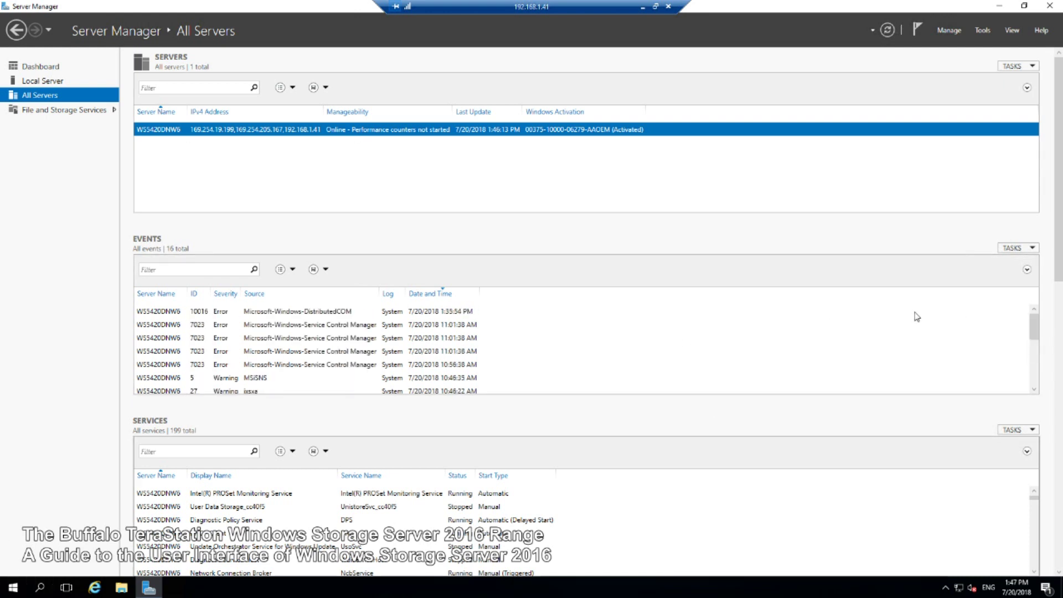
{"action": "left_click", "coordinate": [52, 84]}
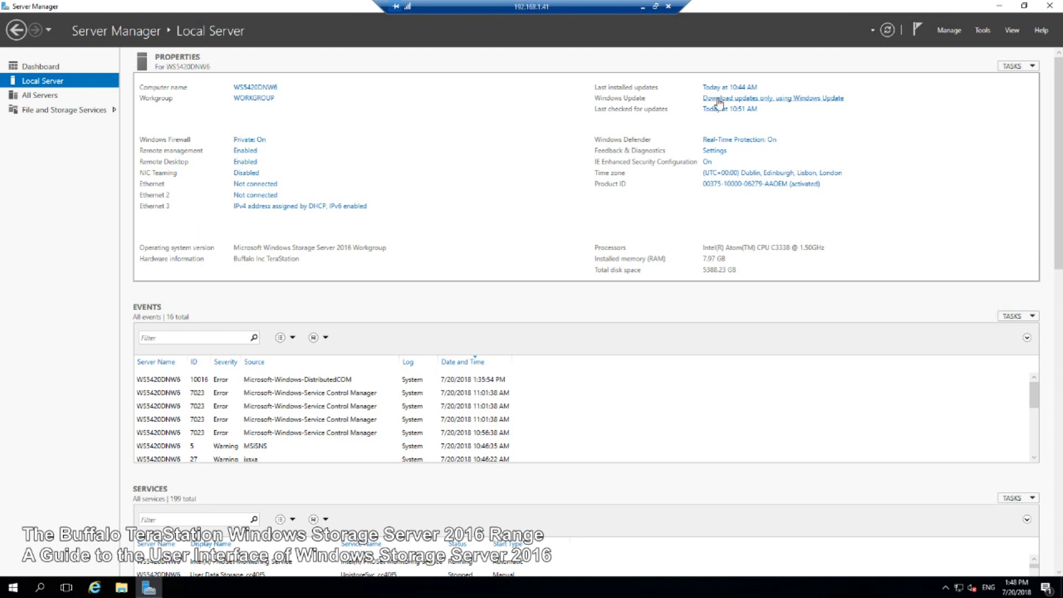
Check and close the Windows Firewall settings, then open Windows Defender real-time protection
{"action": "left_click", "coordinate": [257, 141]}
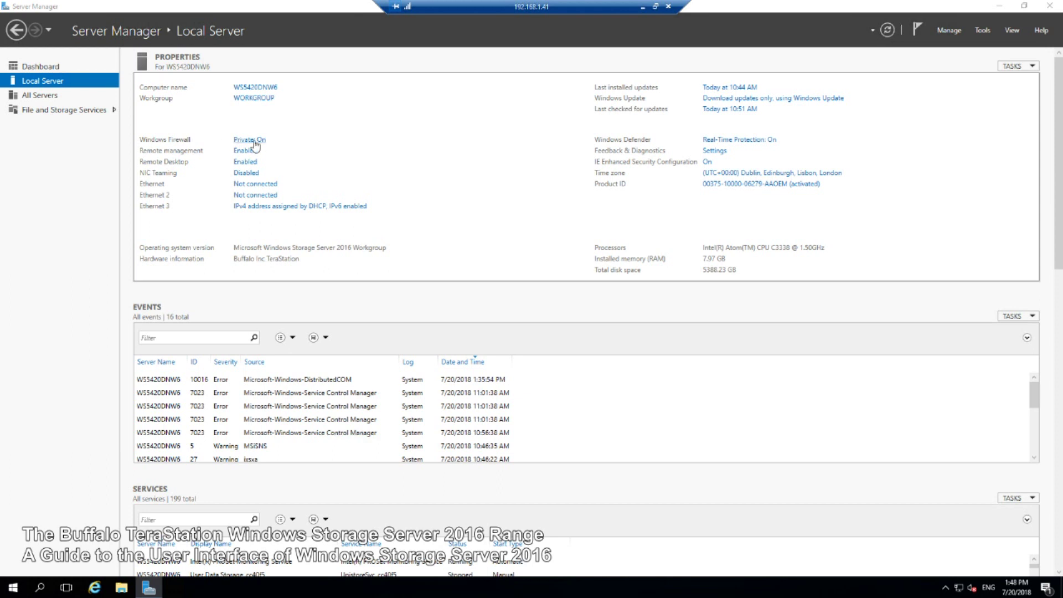
{"action": "left_click", "coordinate": [838, 100]}
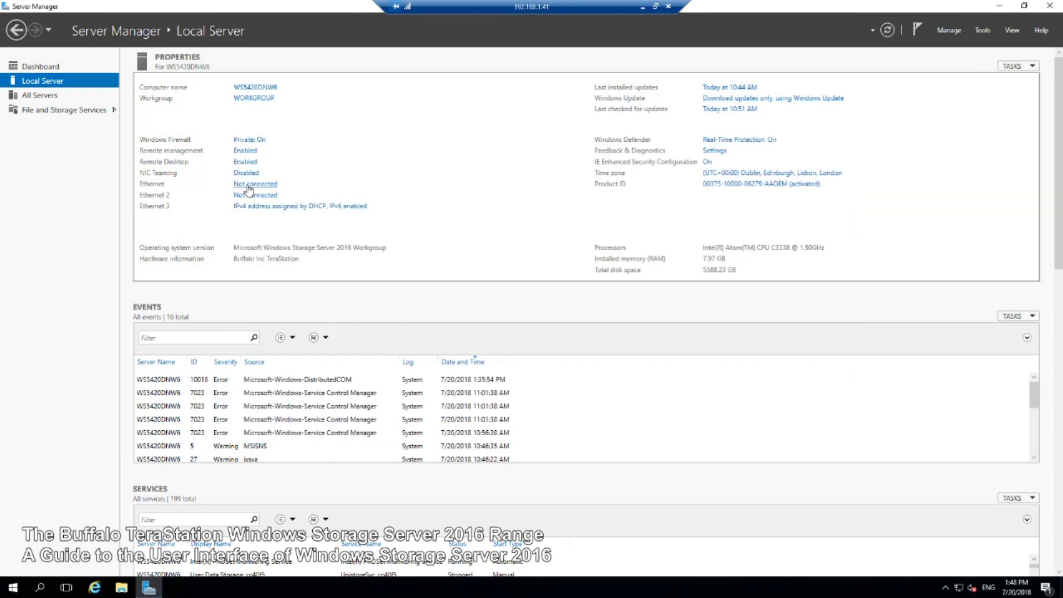
{"action": "left_click", "coordinate": [741, 141]}
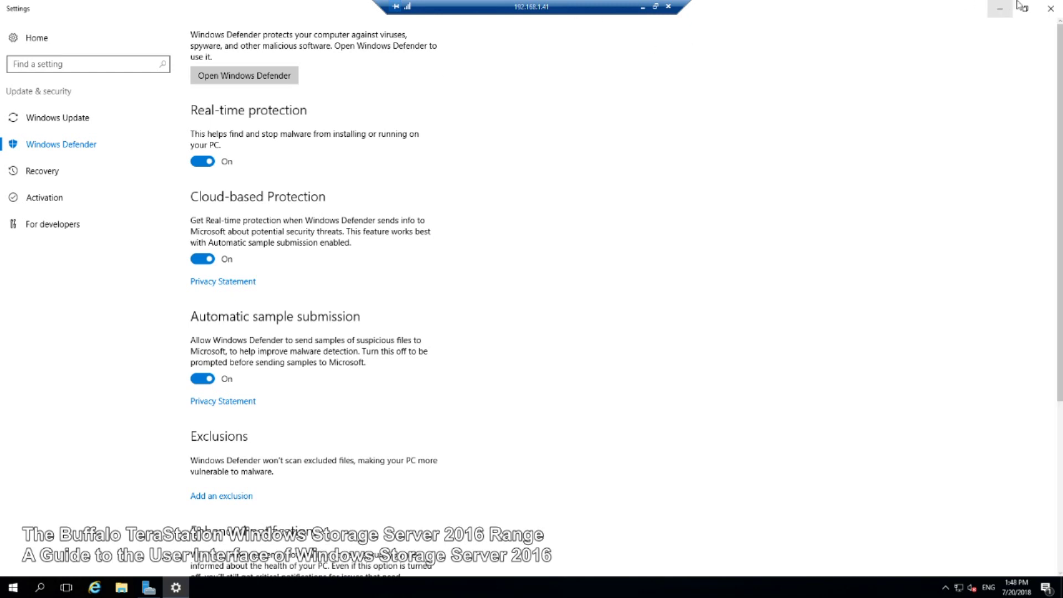
Close the Windows Defender settings window to return to Local Server properties
{"action": "left_click", "coordinate": [1053, 15]}
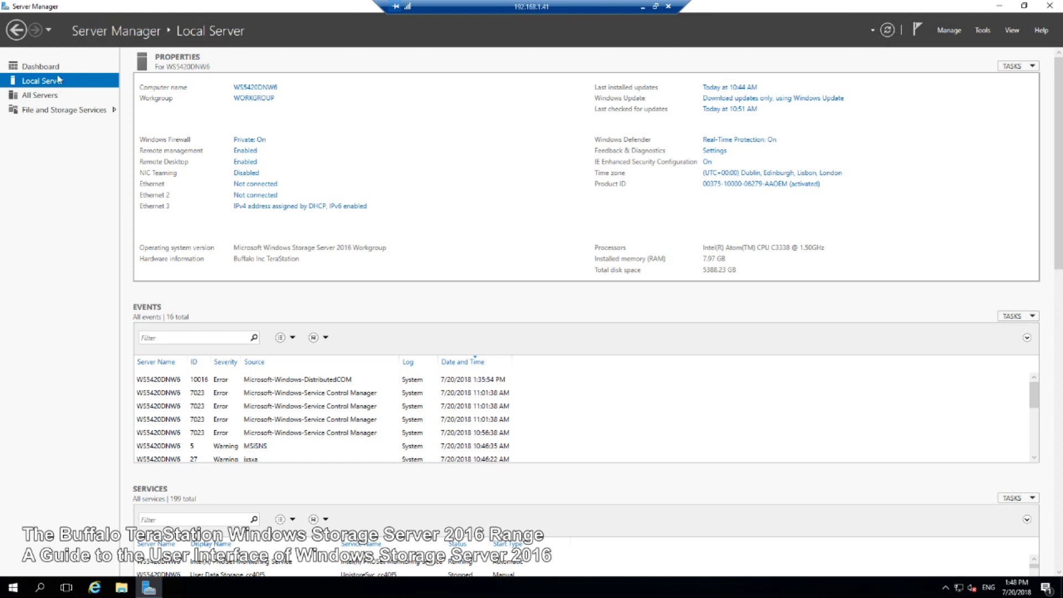
Return to the Server Manager Dashboard showing the Quick Start steps
{"action": "left_click", "coordinate": [44, 67]}
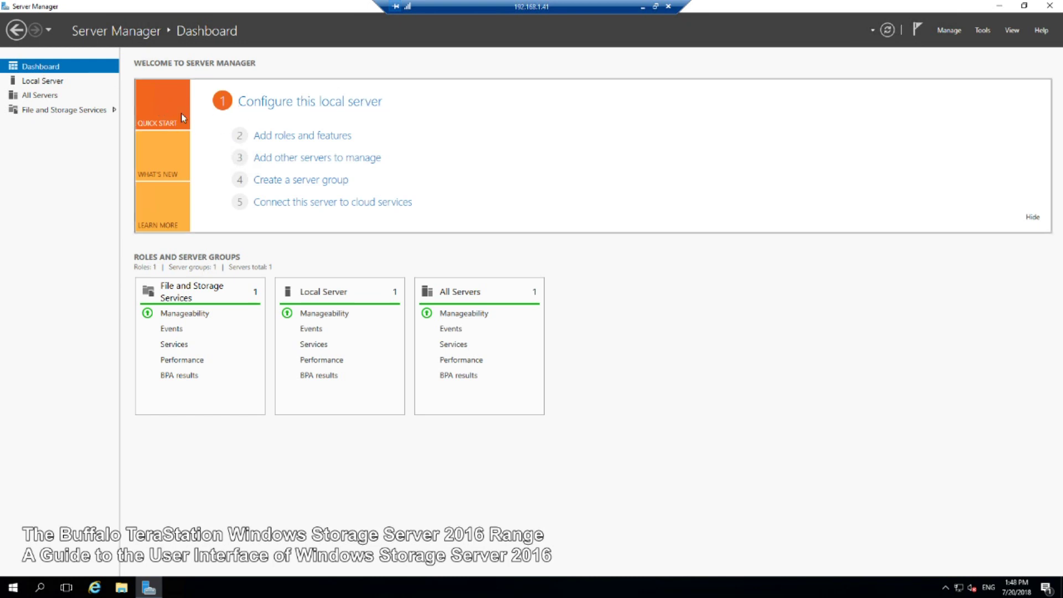
Start the Add Roles and Features wizard, move it right, and advance to destination server selection
{"action": "left_click", "coordinate": [295, 140]}
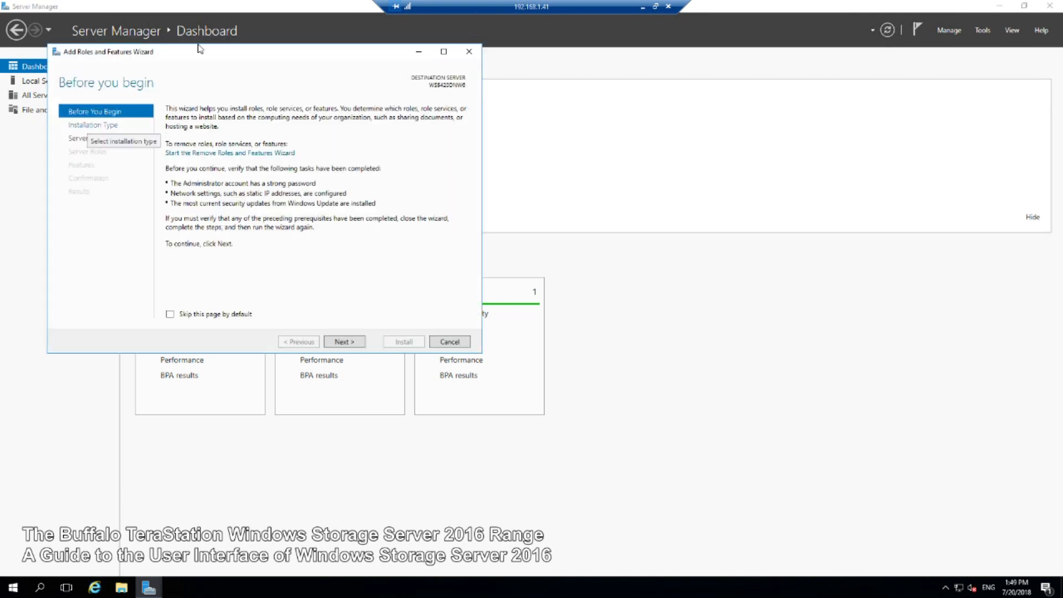
{"action": "left_click_drag", "start_coordinate": [252, 53], "coordinate": [681, 150]}
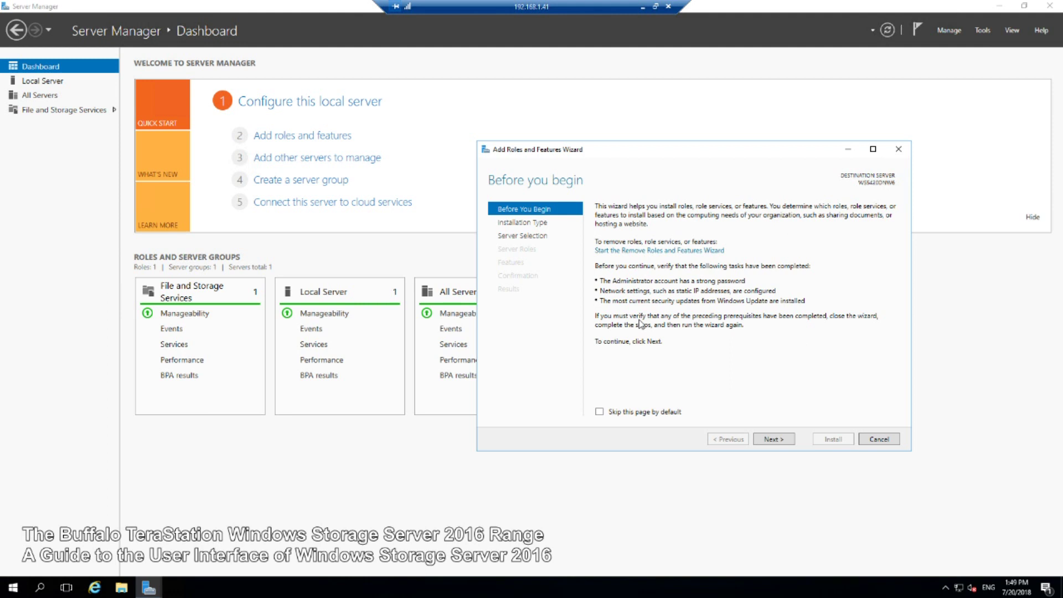
{"action": "left_click", "coordinate": [784, 444]}
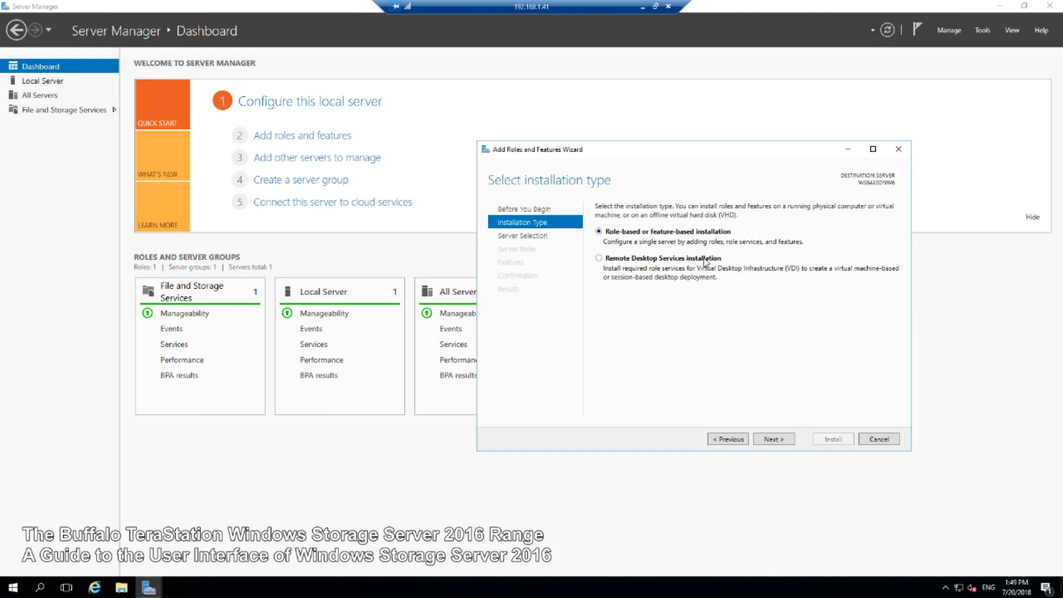
{"action": "left_click", "coordinate": [784, 441]}
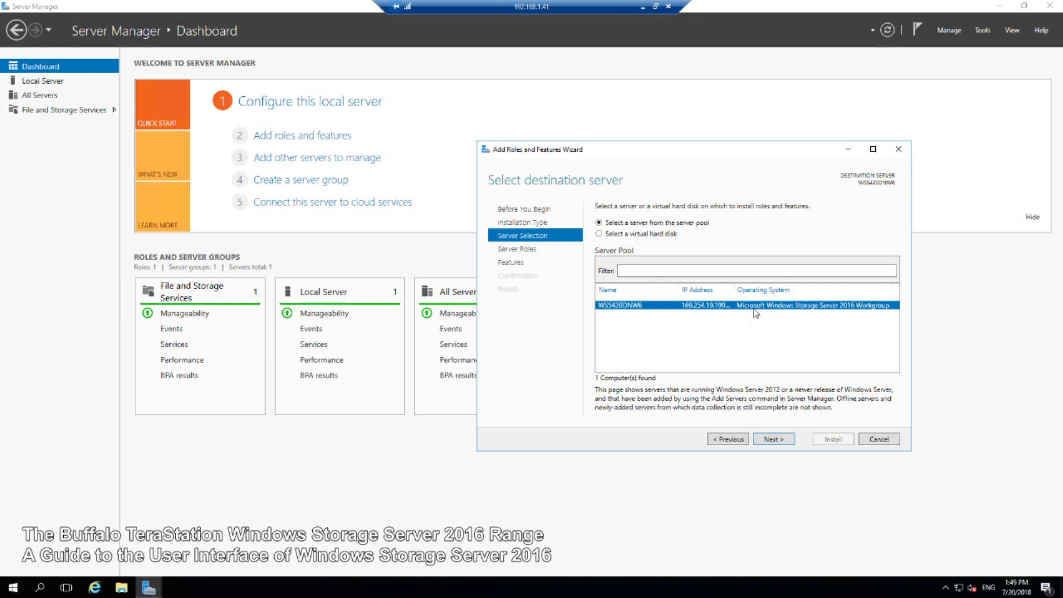
Advance through Server Roles to Features, browse the features list, then cancel the wizard
{"action": "left_click", "coordinate": [775, 442]}
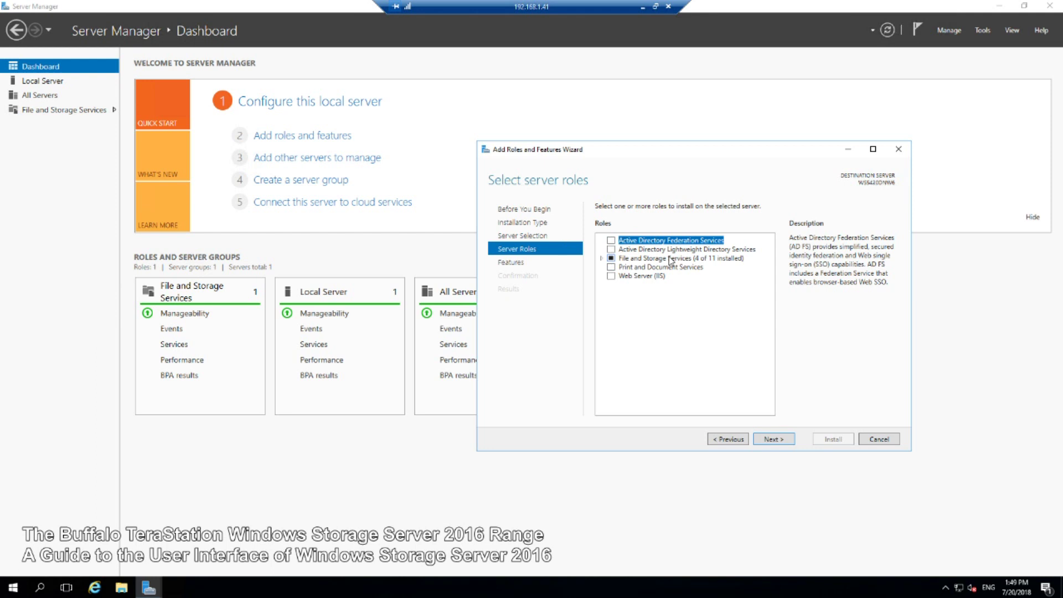
{"action": "left_click", "coordinate": [786, 444]}
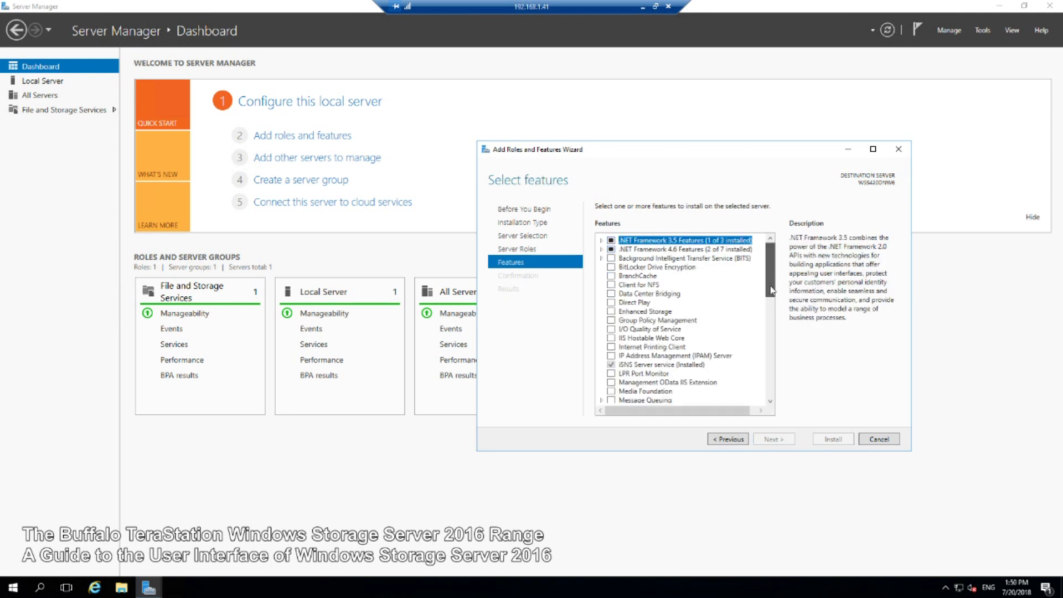
{"action": "scroll", "coordinate": [772, 288], "scroll_direction": "down", "scroll_amount": 10}
{"action": "scroll", "coordinate": [774, 274], "scroll_direction": "up", "scroll_amount": 9}
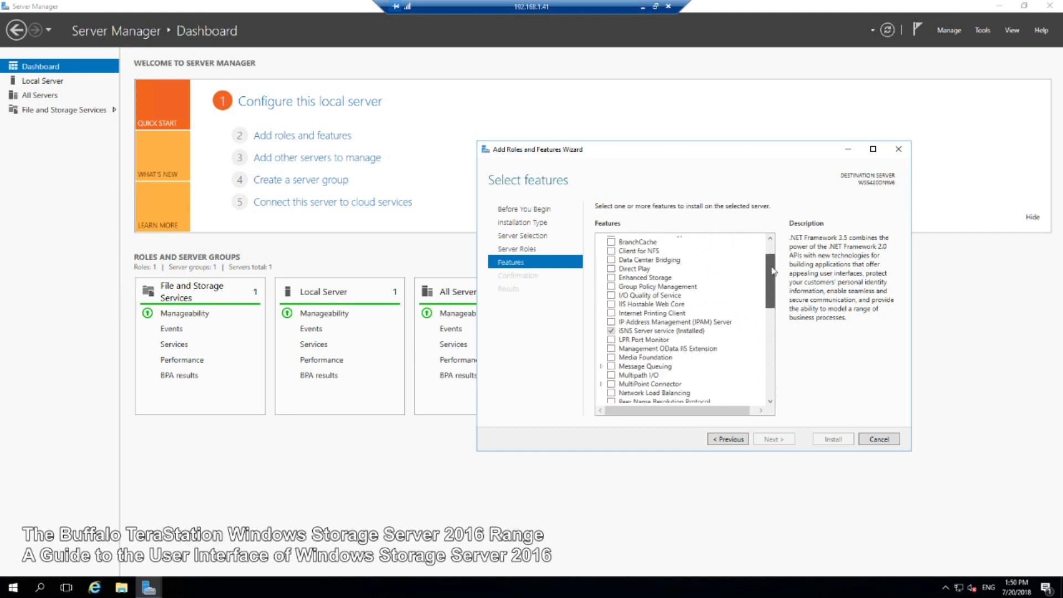
{"action": "scroll", "coordinate": [774, 271], "scroll_direction": "up", "scroll_amount": 2}
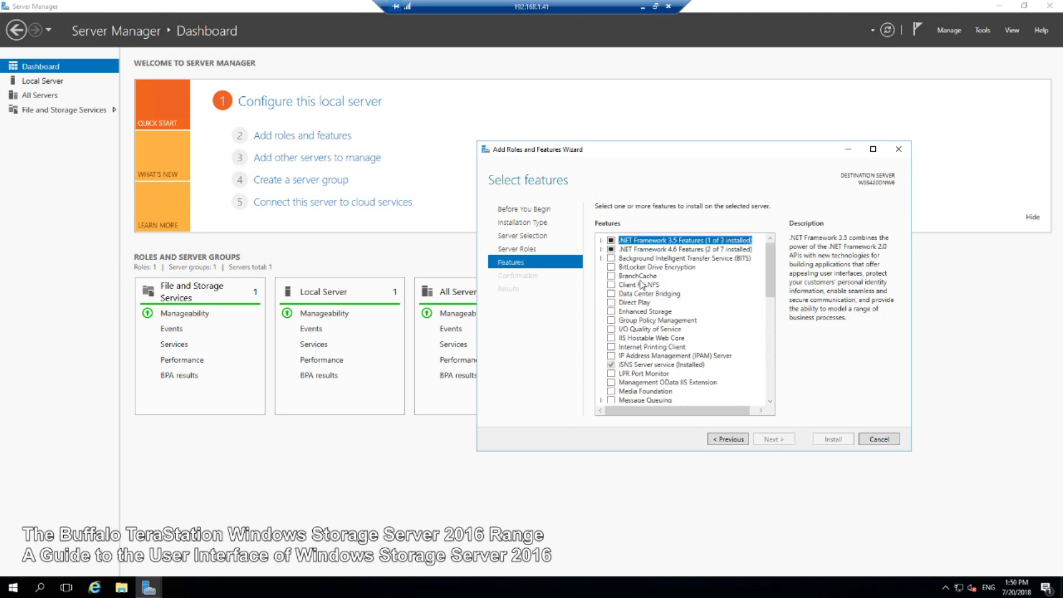
{"action": "scroll", "coordinate": [772, 271], "scroll_direction": "down", "scroll_amount": 4}
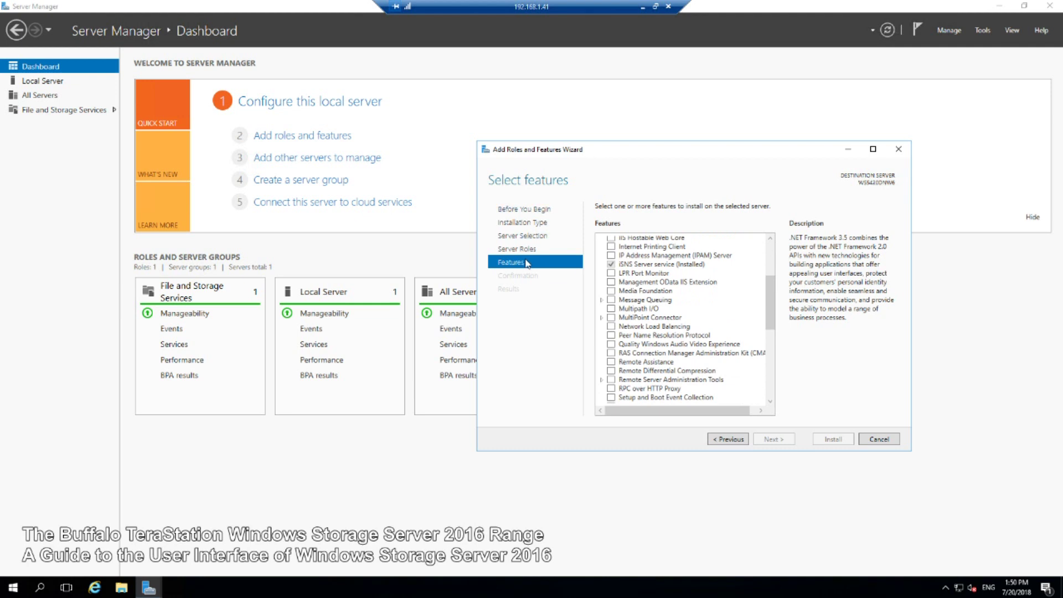
{"action": "scroll", "coordinate": [690, 313], "scroll_direction": "down", "scroll_amount": 5}
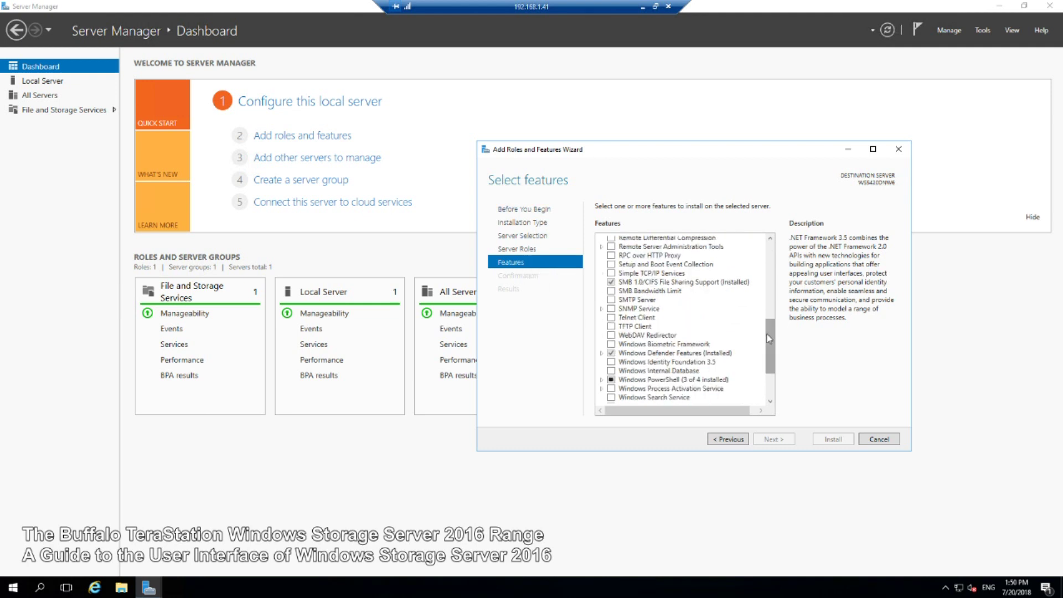
{"action": "left_click_drag", "start_coordinate": [770, 339], "coordinate": [770, 259]}
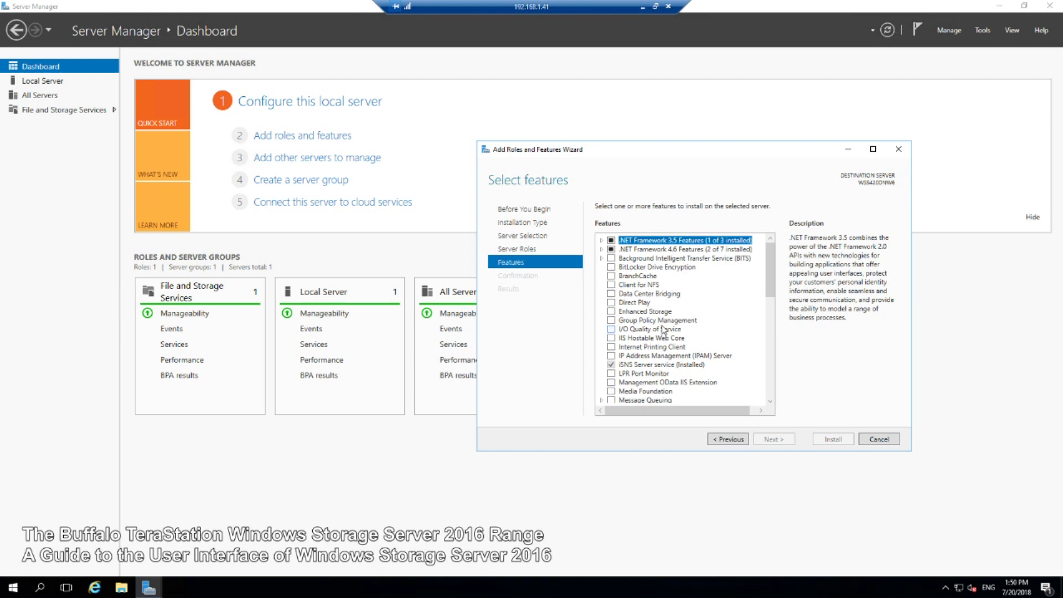
{"action": "left_click_drag", "start_coordinate": [769, 269], "coordinate": [748, 461]}
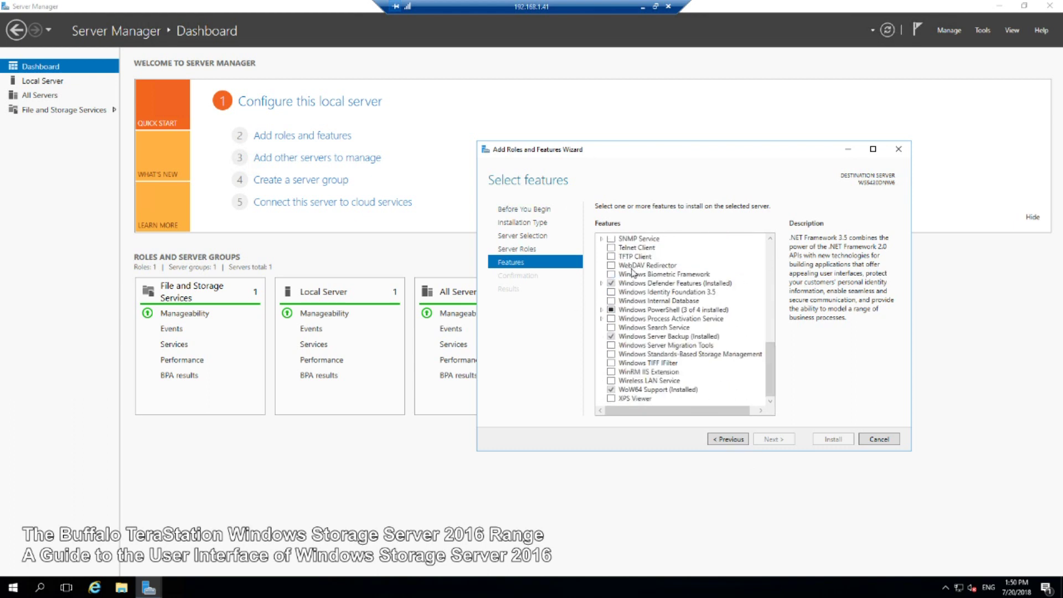
{"action": "left_click", "coordinate": [863, 440]}
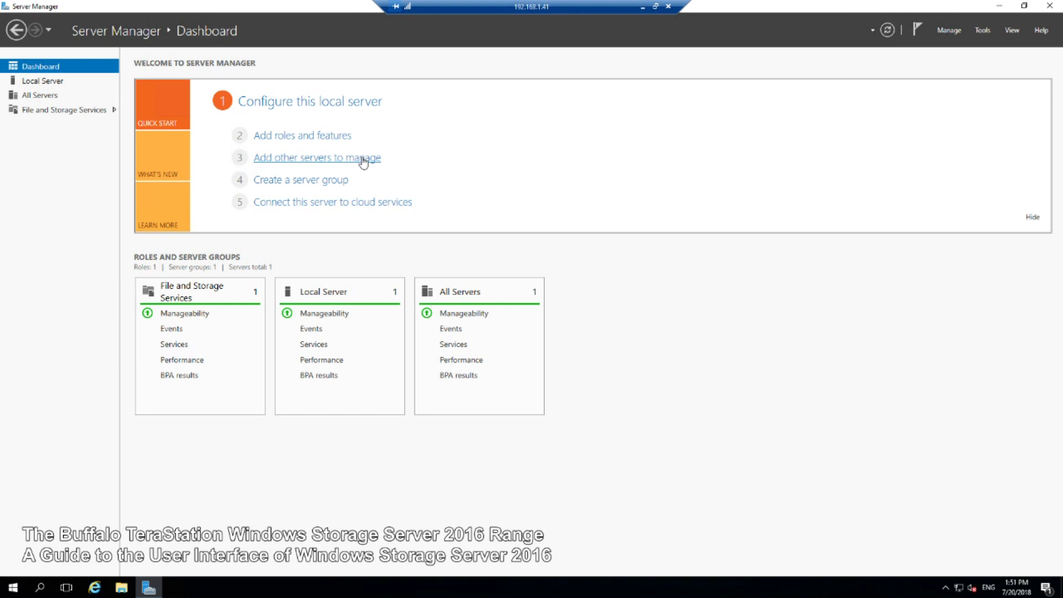
Open and dismiss Add Servers, show What's New, then open the cloud services link
{"action": "left_click", "coordinate": [328, 166]}
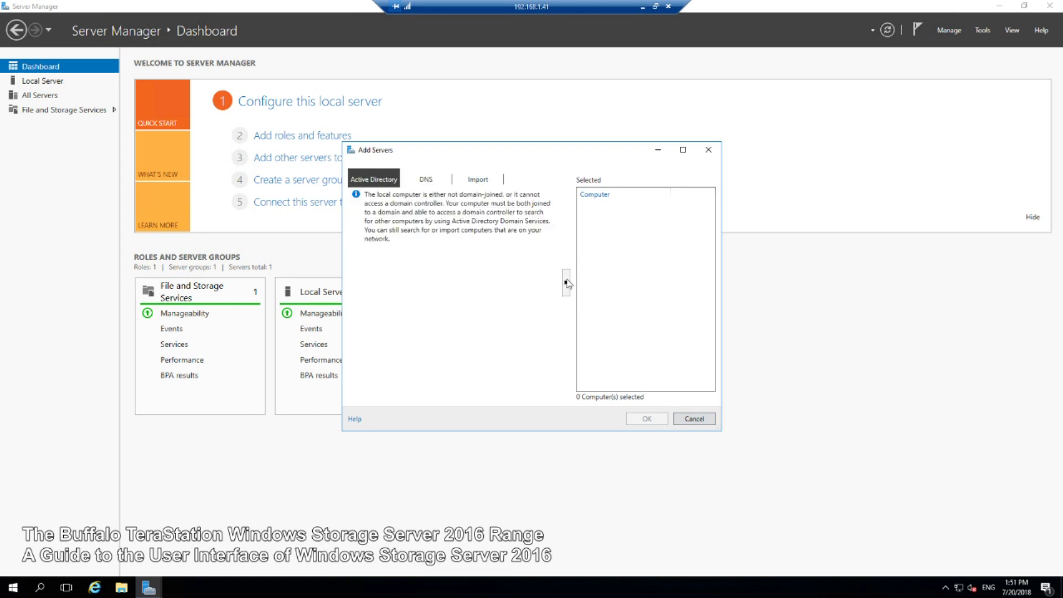
{"action": "left_click", "coordinate": [708, 150]}
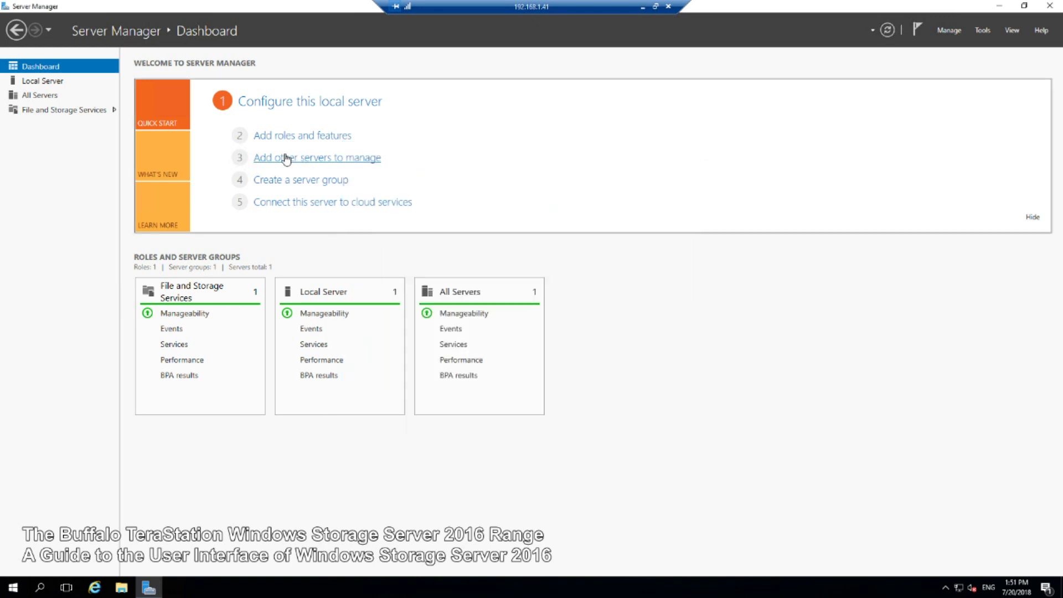
{"action": "left_click", "coordinate": [152, 165]}
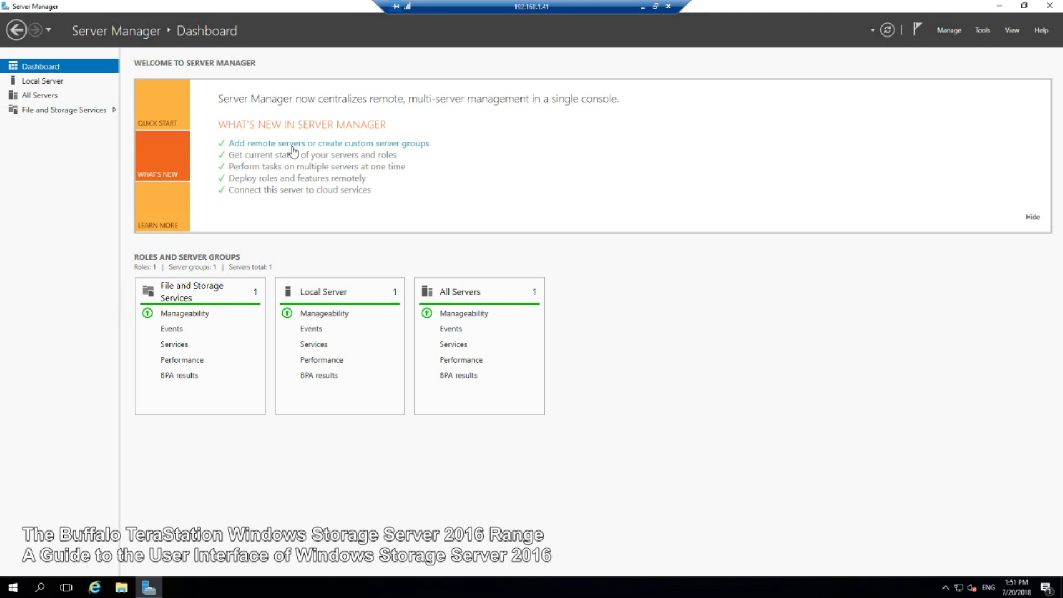
{"action": "left_click", "coordinate": [314, 195]}
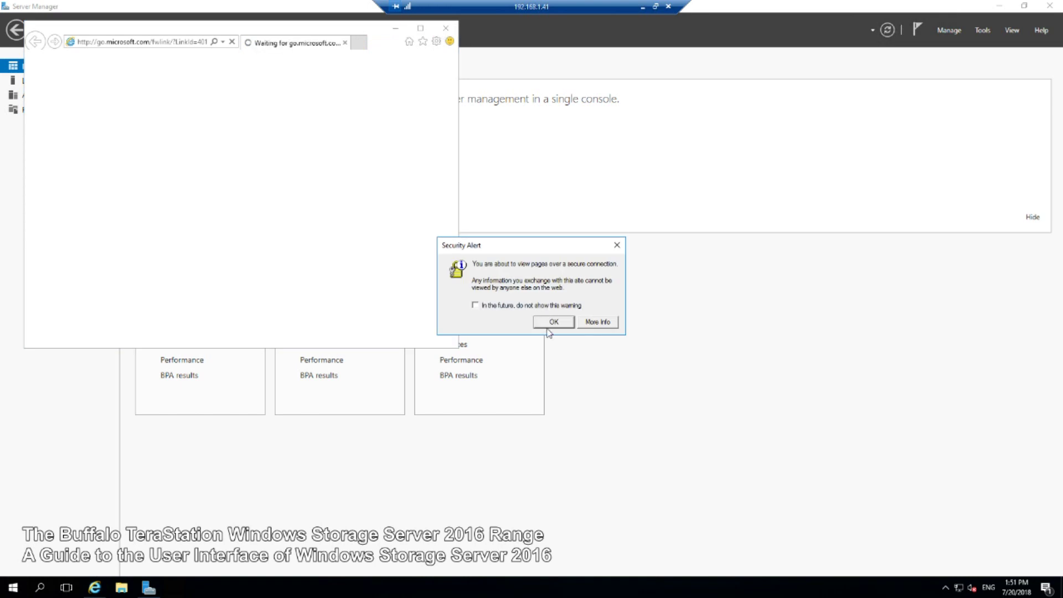
{"action": "left_click", "coordinate": [550, 324]}
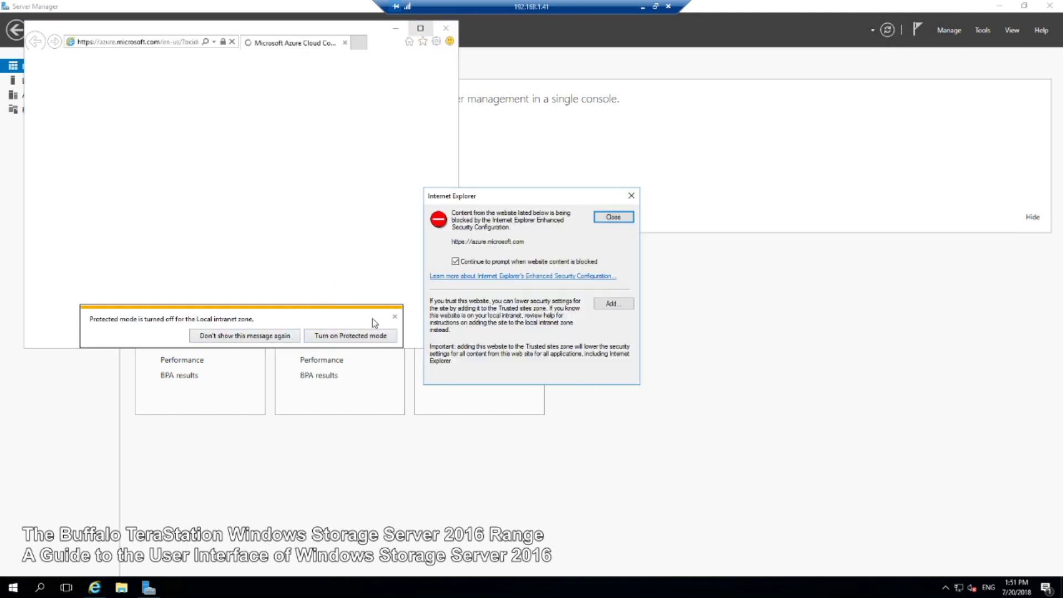
{"action": "left_click", "coordinate": [611, 217]}
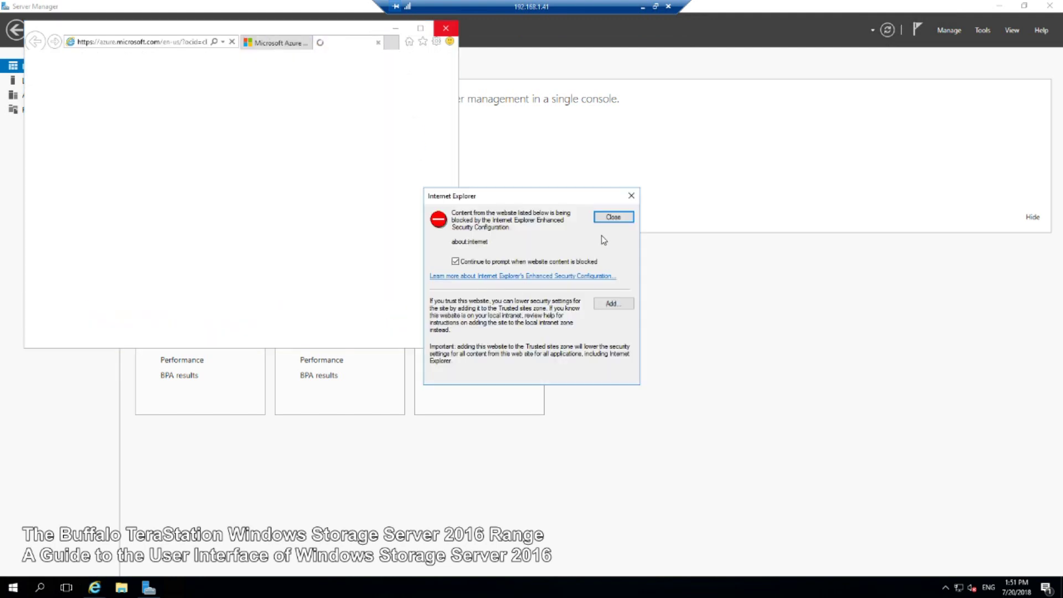
{"action": "left_click", "coordinate": [603, 219]}
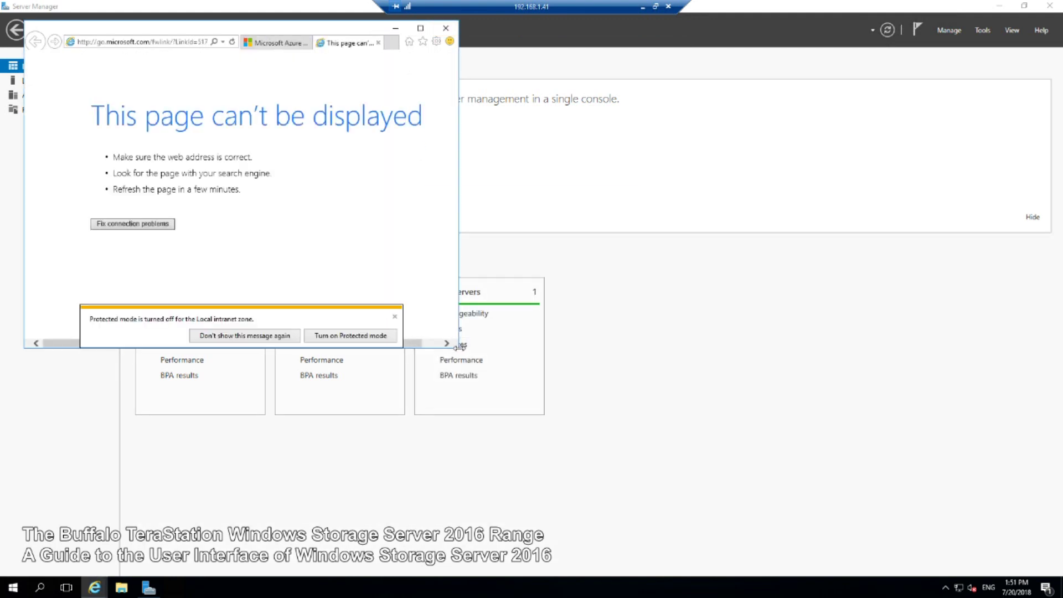
{"action": "left_click_drag", "start_coordinate": [459, 346], "coordinate": [729, 333]}
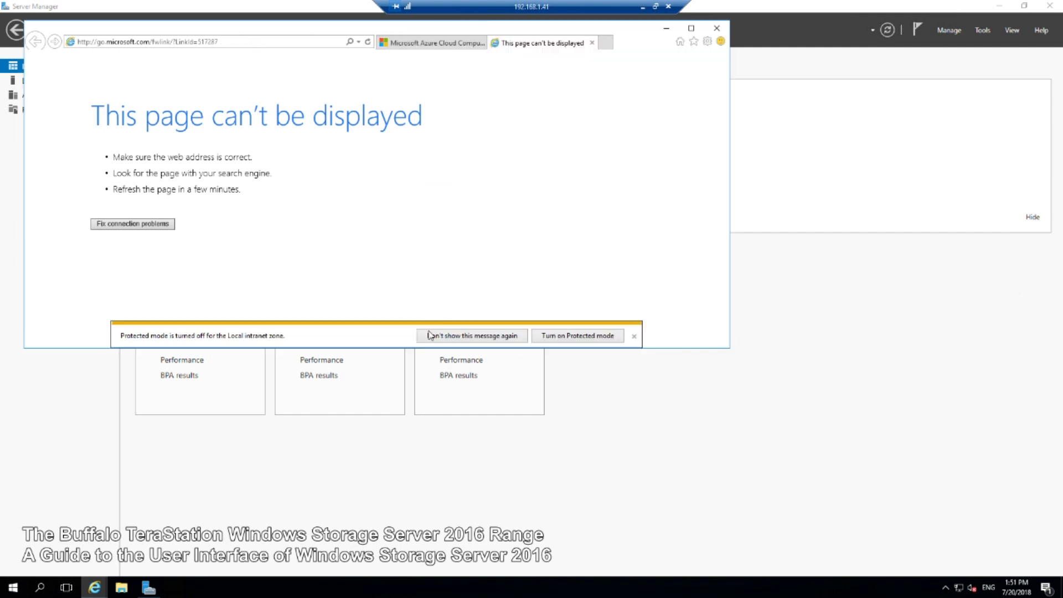
{"action": "left_click", "coordinate": [634, 337]}
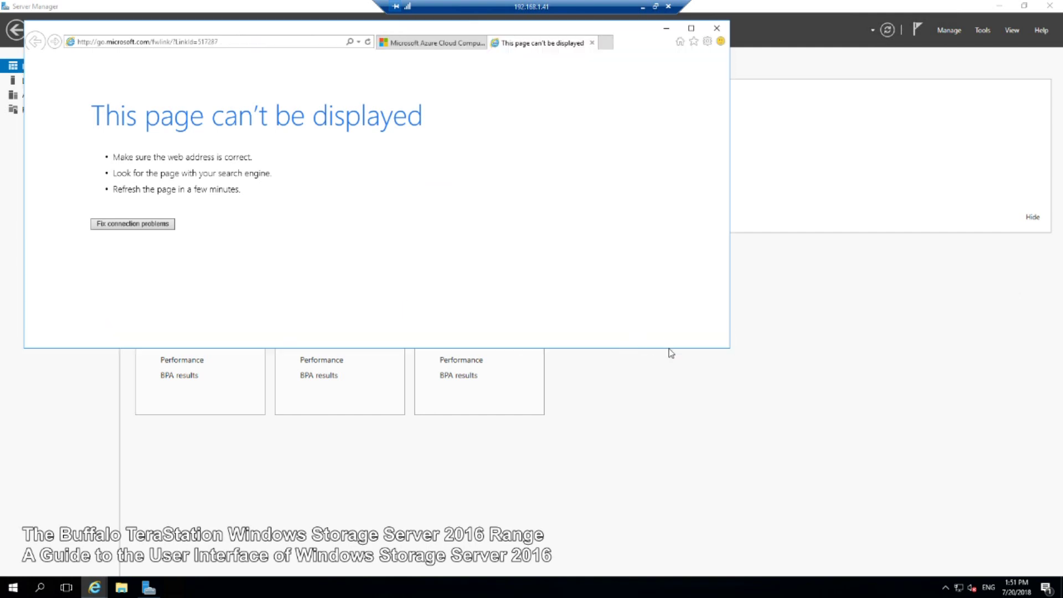
{"action": "left_click", "coordinate": [716, 28]}
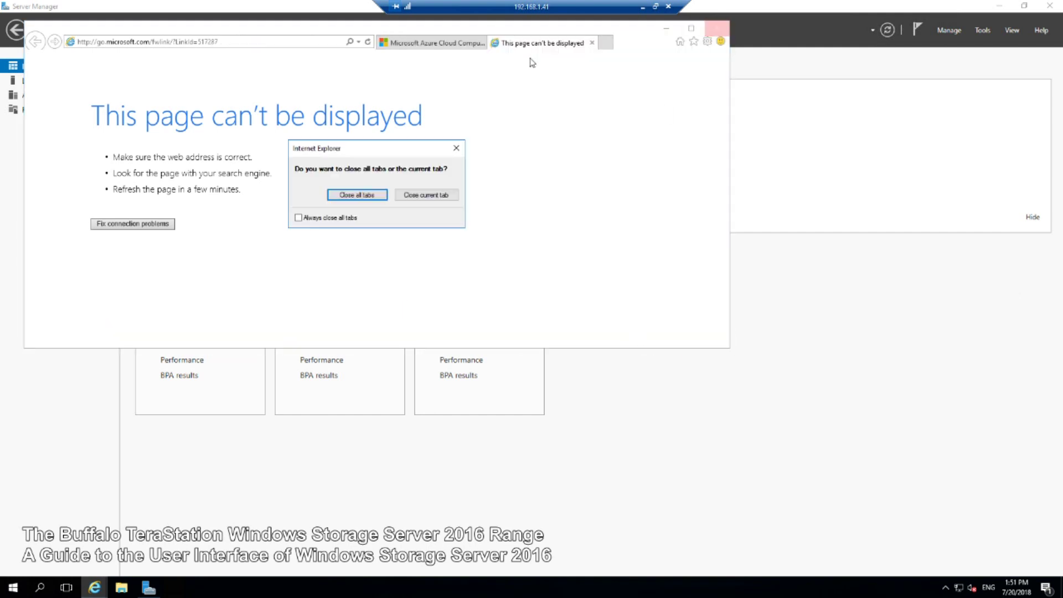
{"action": "left_click", "coordinate": [373, 201]}
{"action": "left_click", "coordinate": [366, 194]}
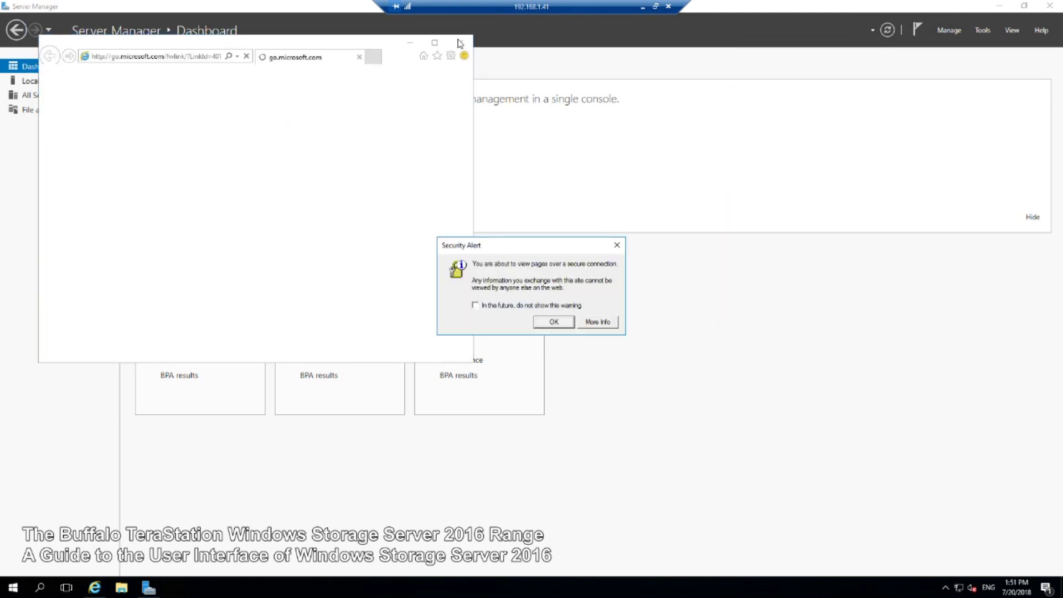
{"action": "left_click", "coordinate": [559, 323]}
{"action": "left_click", "coordinate": [460, 42]}
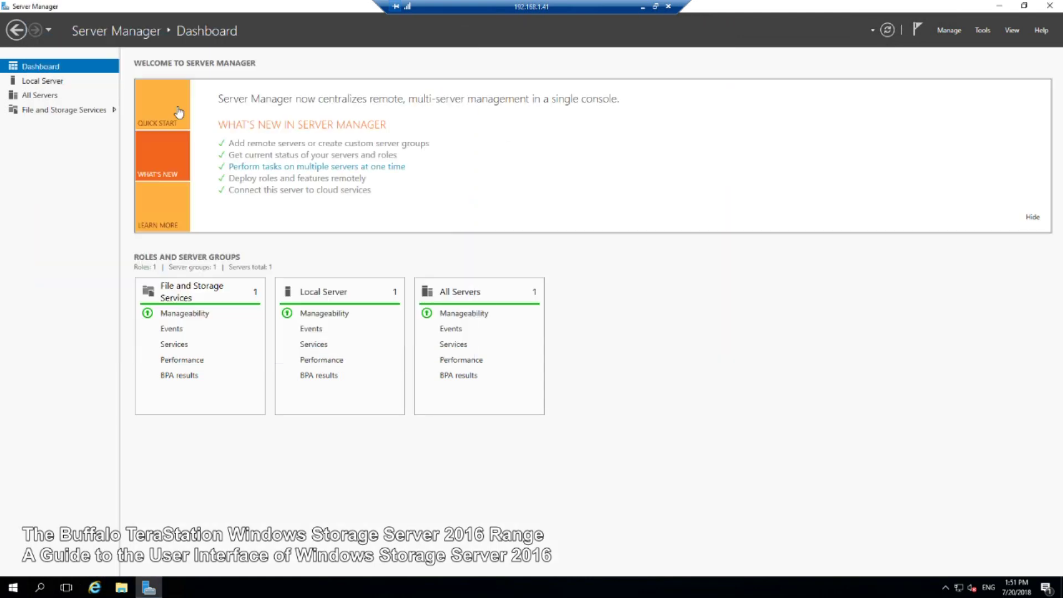
{"action": "left_click", "coordinate": [161, 194]}
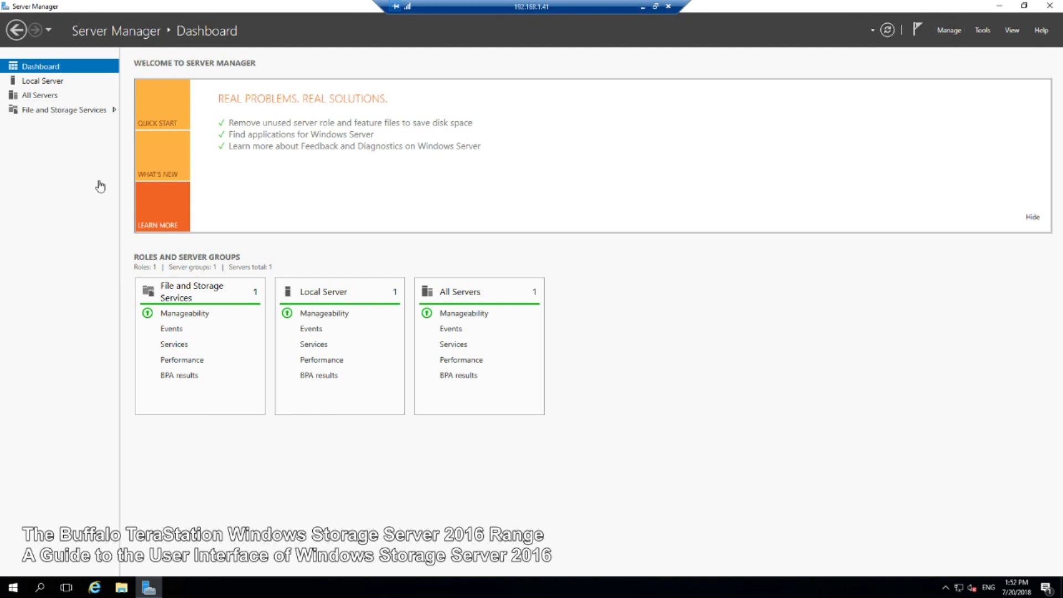
Start the Add Roles and Features wizard, advance one page, cancel it, and list administrative tools
{"action": "left_click", "coordinate": [952, 32]}
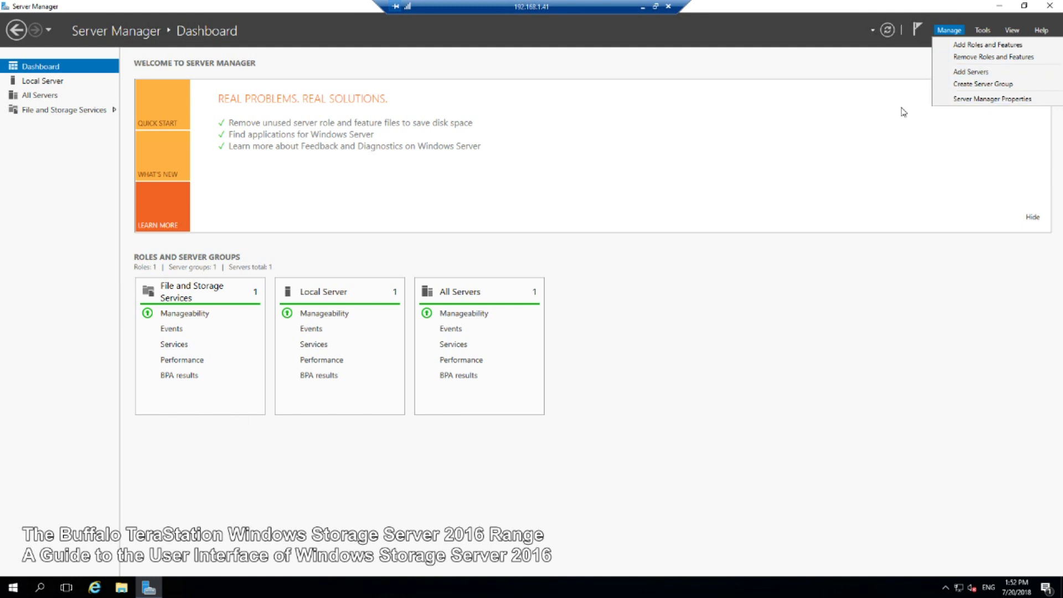
{"action": "left_click", "coordinate": [980, 46]}
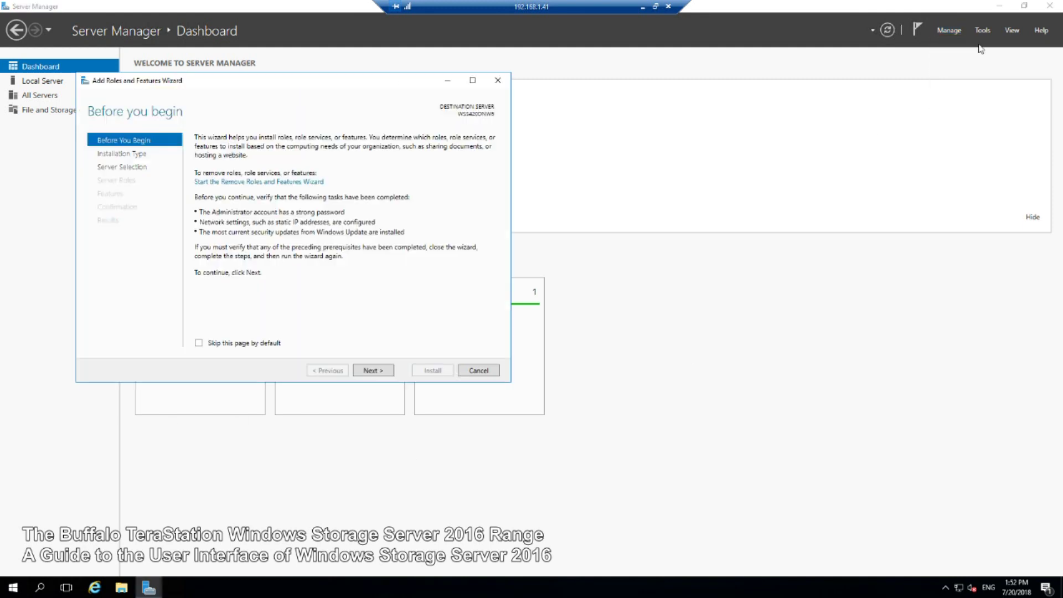
{"action": "left_click", "coordinate": [384, 369]}
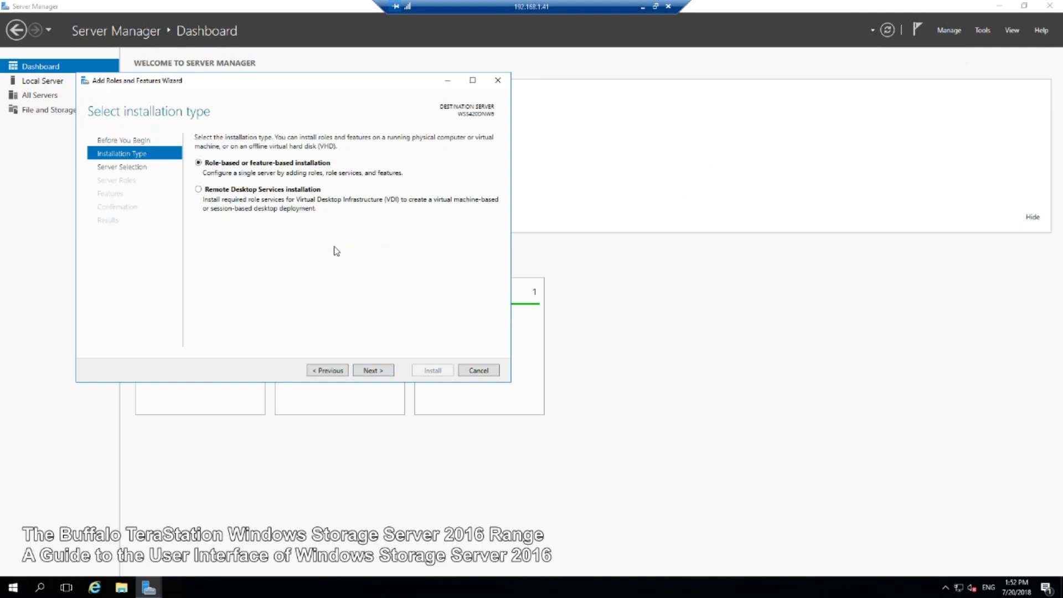
{"action": "left_click", "coordinate": [478, 369]}
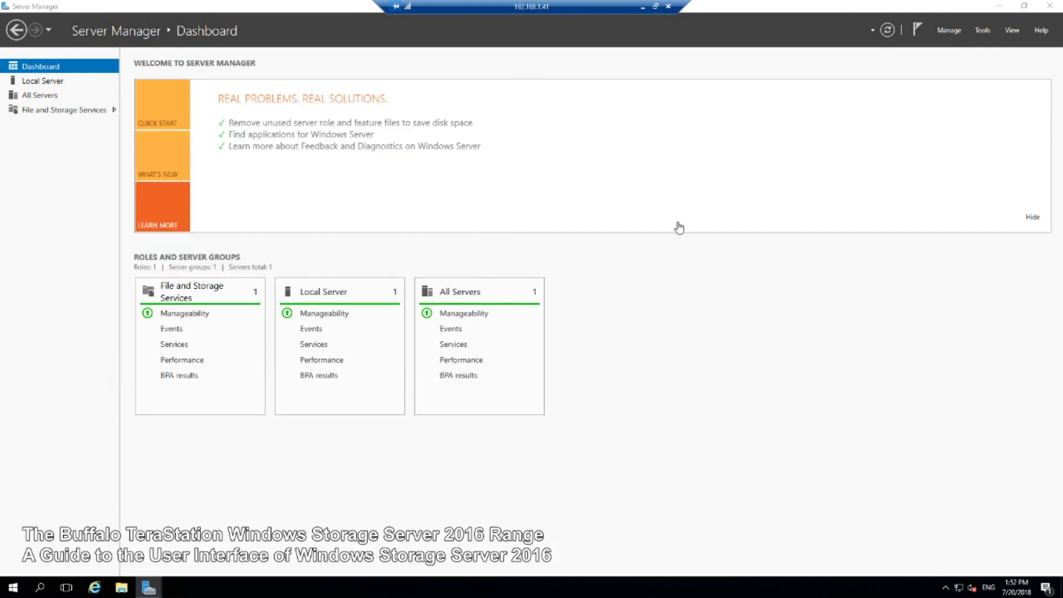
{"action": "left_click", "coordinate": [987, 30]}
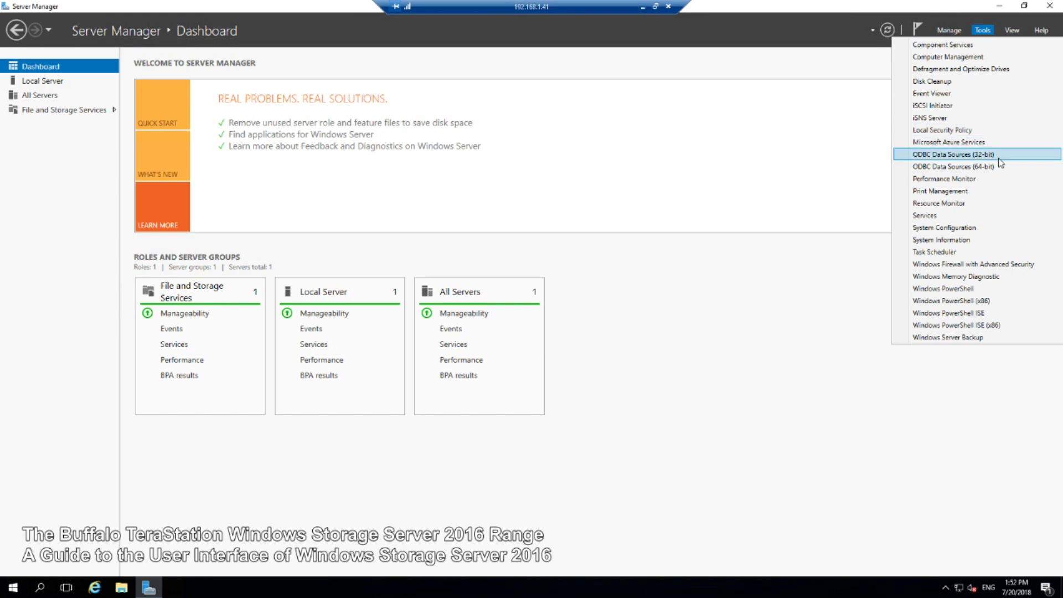
{"action": "left_click", "coordinate": [804, 184]}
{"action": "left_click", "coordinate": [1010, 32]}
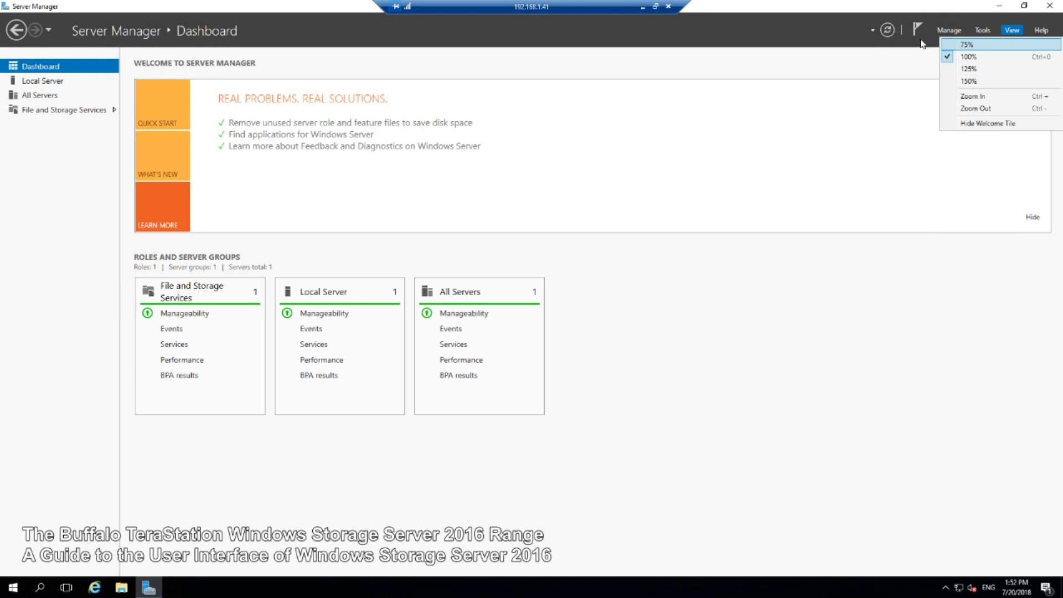
{"action": "left_click", "coordinate": [1041, 30]}
{"action": "left_click", "coordinate": [1041, 30]}
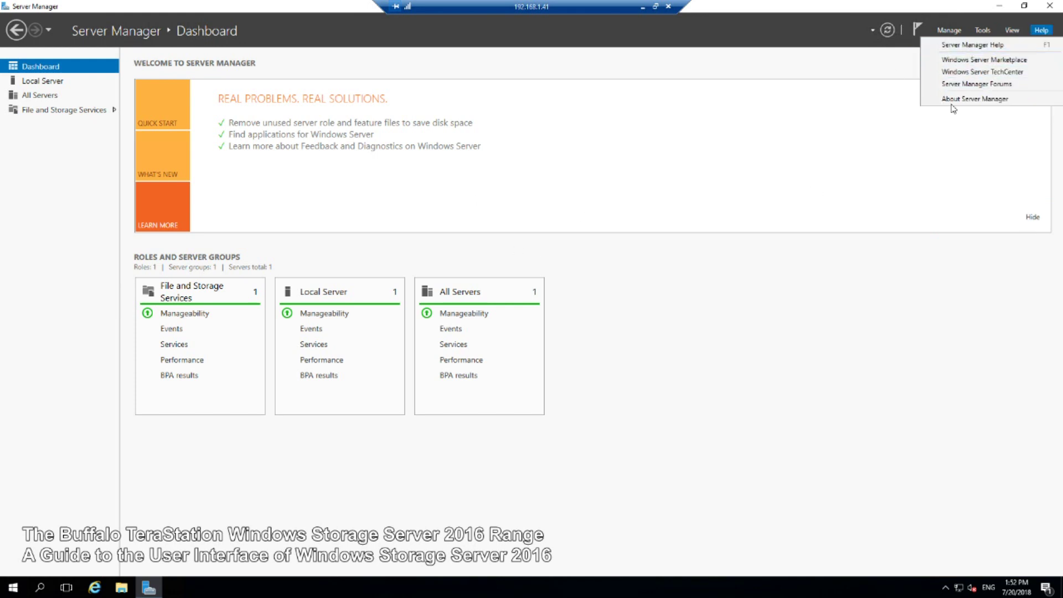
{"action": "left_click", "coordinate": [728, 196]}
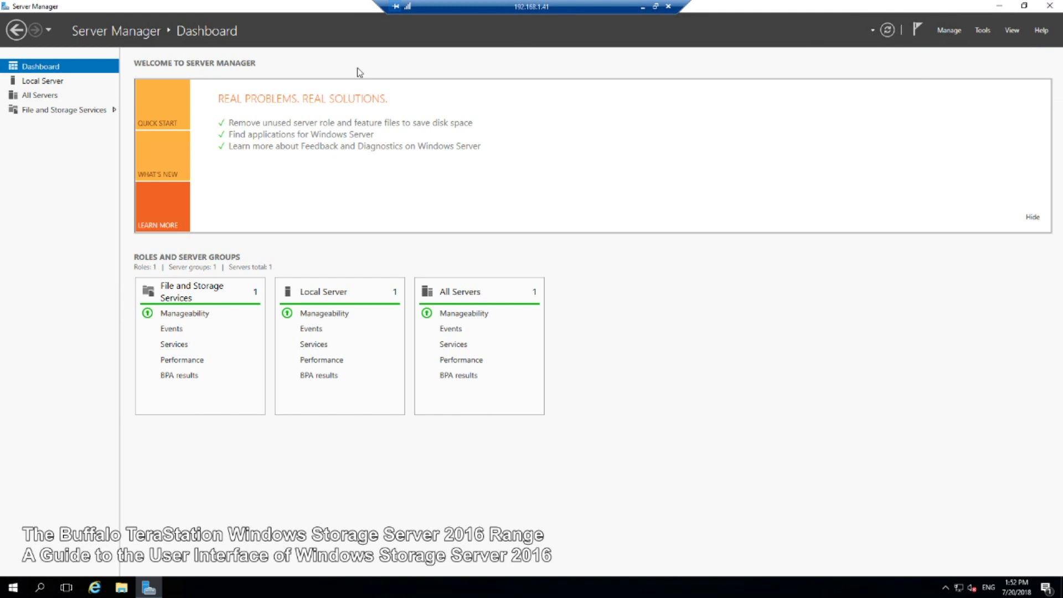
{"action": "left_click", "coordinate": [1049, 6]}
Launch Windows PowerShell and PowerShell ISE from Start, and shrink the ISE window
{"action": "key", "text": "super"}
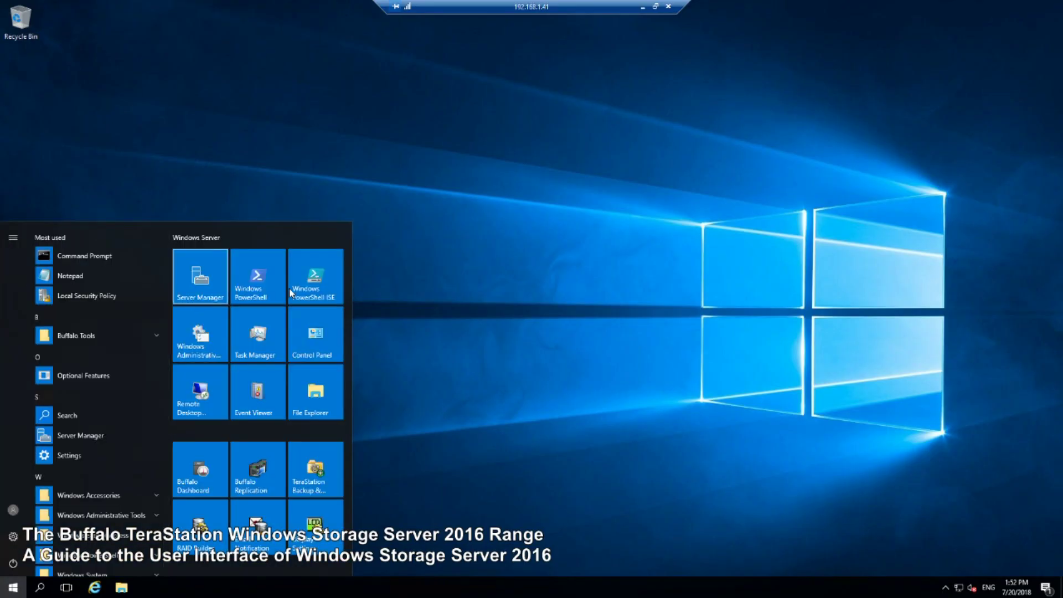
{"action": "left_click", "coordinate": [264, 293]}
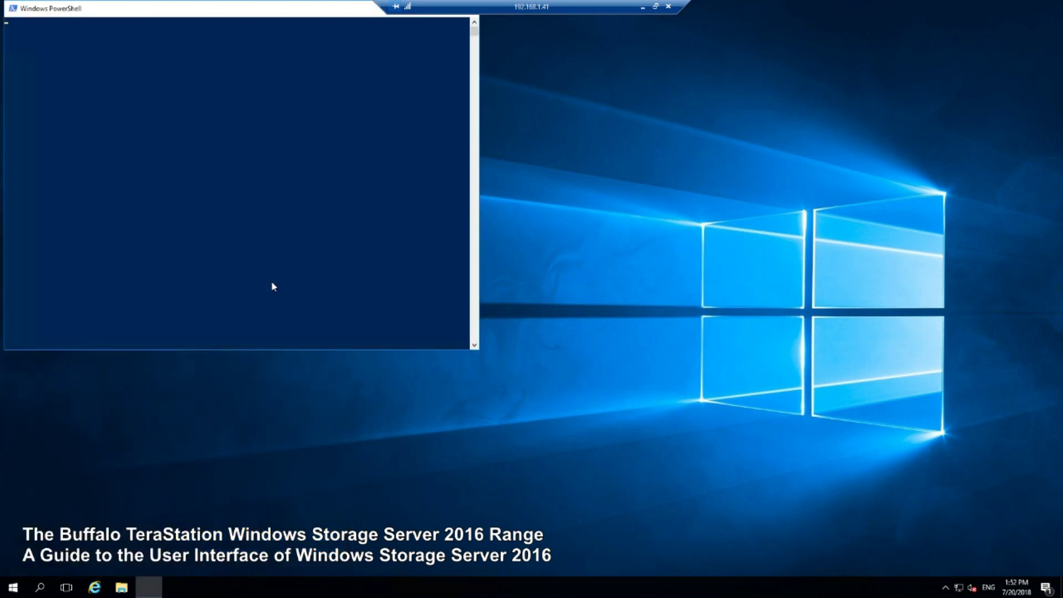
{"action": "left_click", "coordinate": [205, 413]}
{"action": "key", "text": "super"}
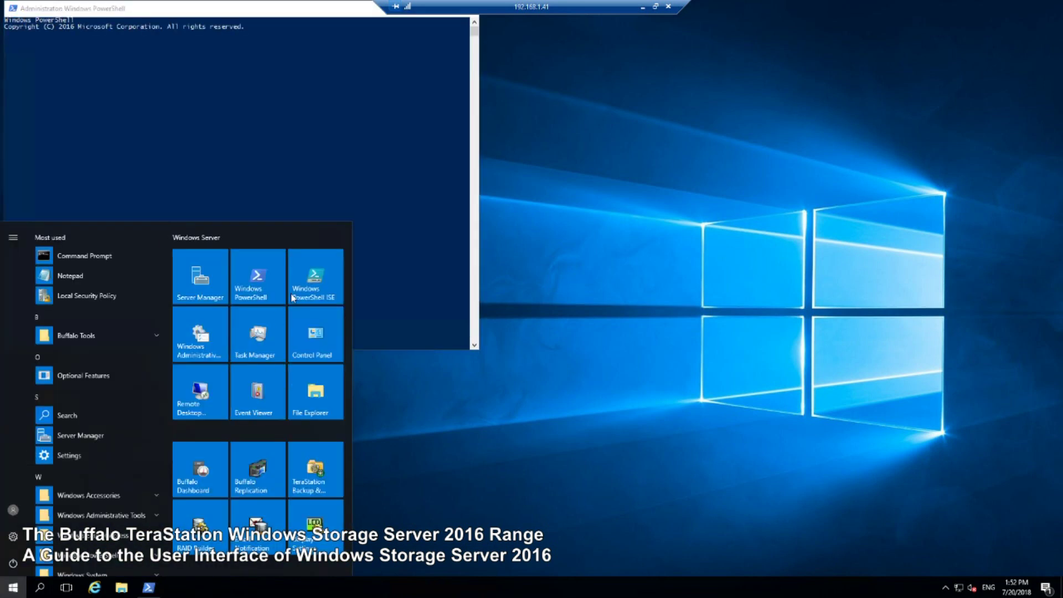
{"action": "key", "text": "super"}
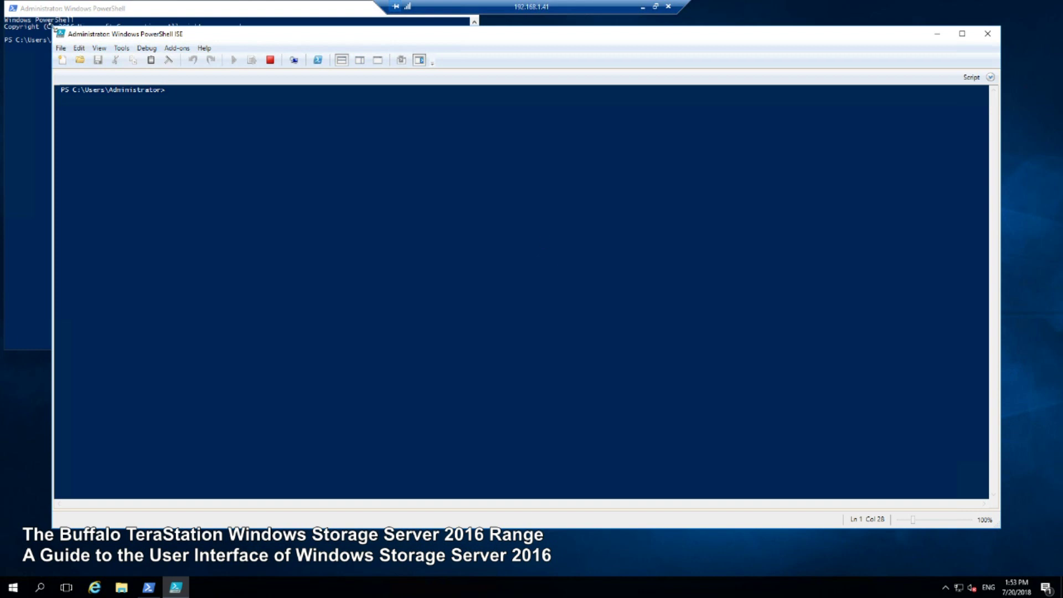
{"action": "left_click_drag", "start_coordinate": [230, 81], "coordinate": [560, 195]}
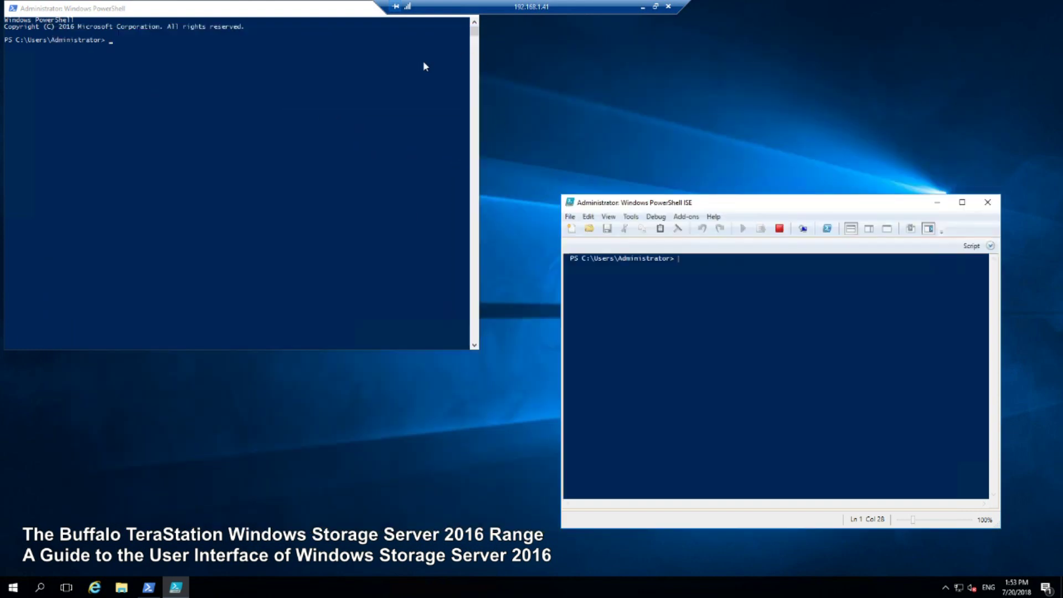
Move the PowerShell console aside and scroll the ISE Commands pane list
{"action": "left_click", "coordinate": [423, 61]}
{"action": "left_click_drag", "start_coordinate": [328, 12], "coordinate": [386, 82]}
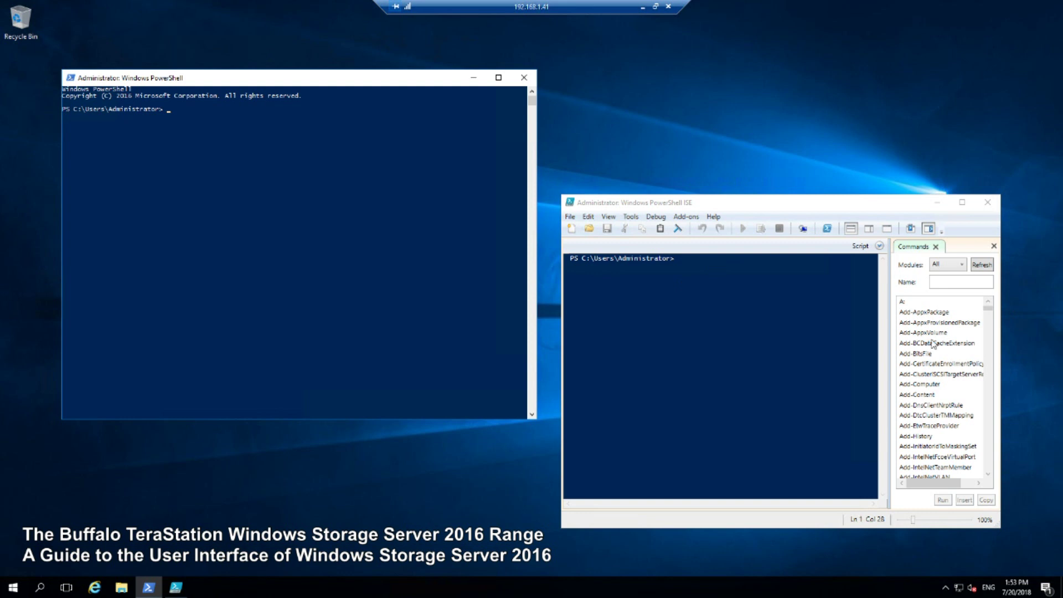
{"action": "scroll", "coordinate": [936, 346], "scroll_direction": "down", "scroll_amount": 3}
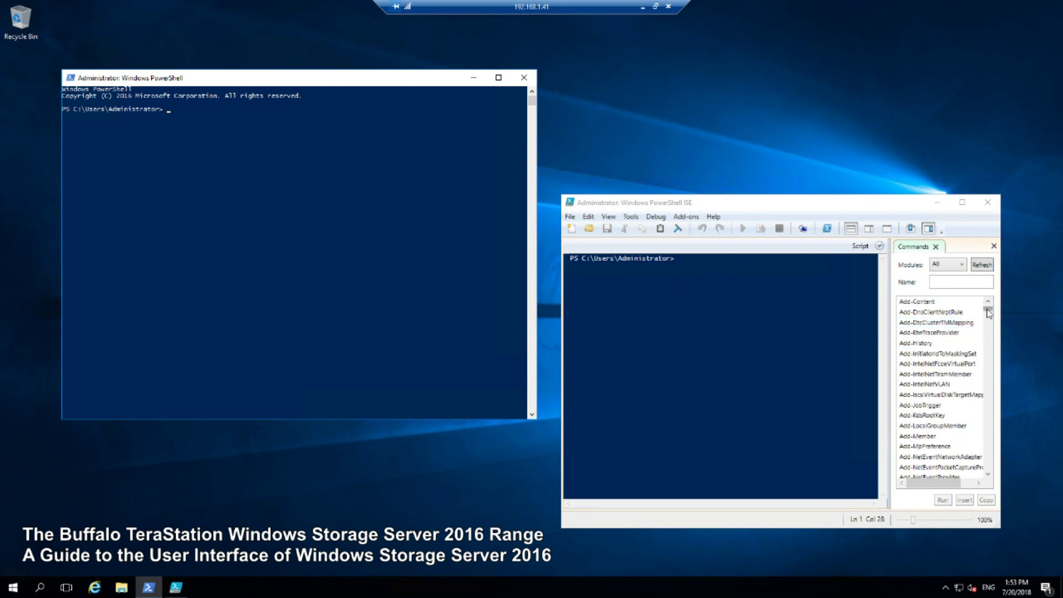
{"action": "left_click_drag", "start_coordinate": [989, 313], "coordinate": [992, 300]}
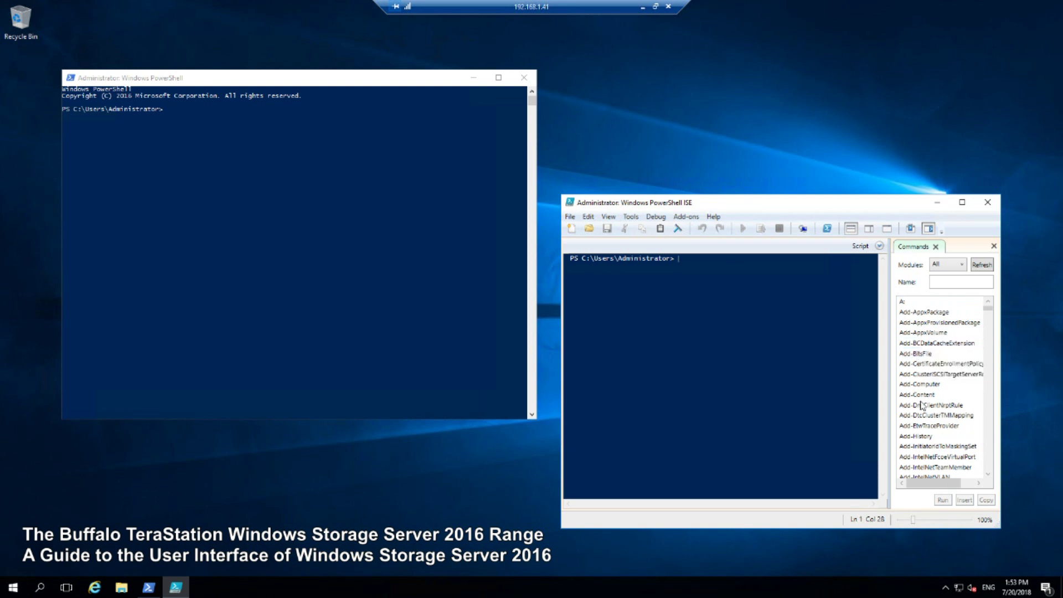
Insert and run Add-BCDataCacheExtension, getting the BranchCache-not-installed error, then switch to the console
{"action": "left_click", "coordinate": [915, 343]}
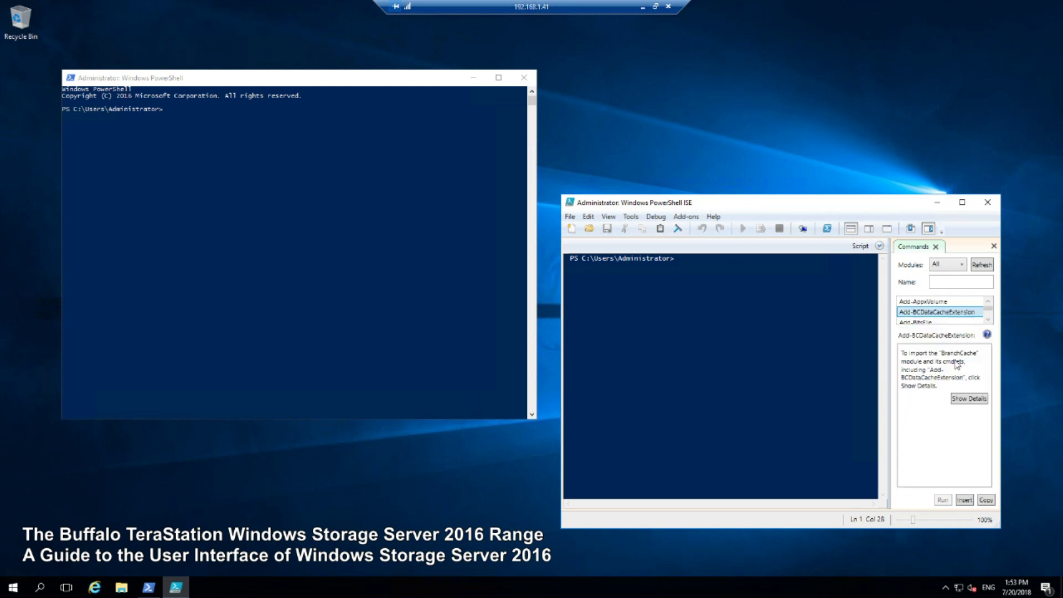
{"action": "left_click", "coordinate": [964, 500]}
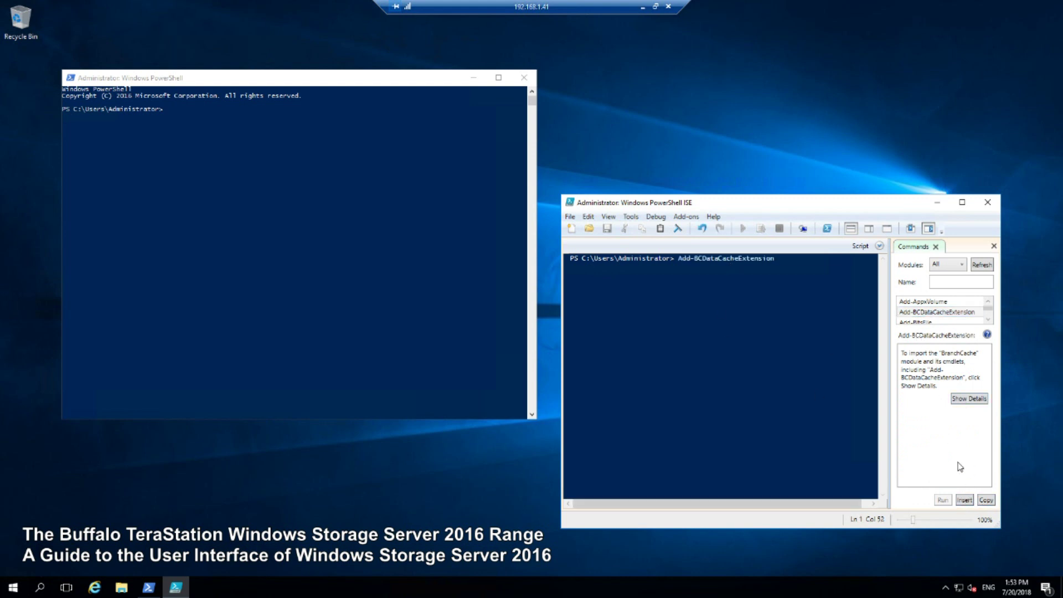
{"action": "key", "text": "Return"}
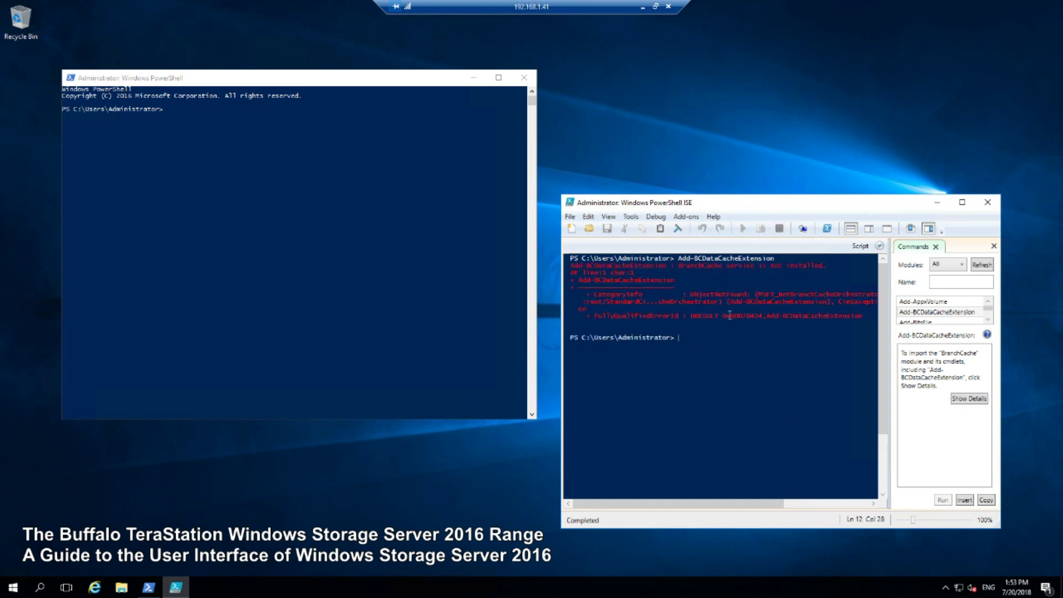
{"action": "left_click", "coordinate": [314, 227]}
{"action": "type", "text": "sdvd\\fgdf\\gdfbfg"}
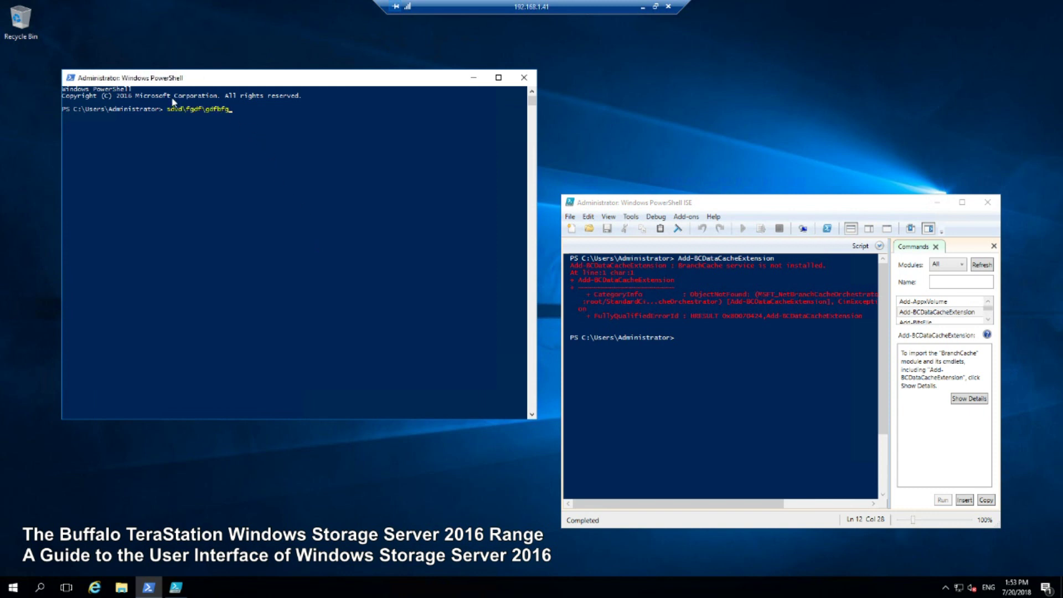
Close both PowerShell windows and open Windows Administrative Tools (23 items) from Start
{"action": "left_click", "coordinate": [527, 78]}
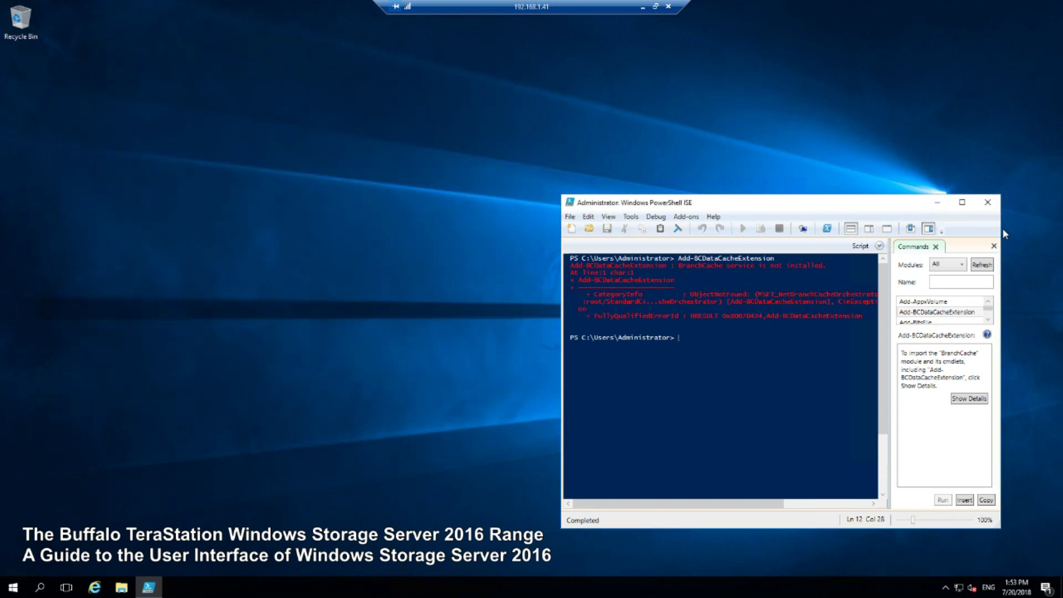
{"action": "left_click", "coordinate": [987, 202]}
{"action": "left_click", "coordinate": [13, 587]}
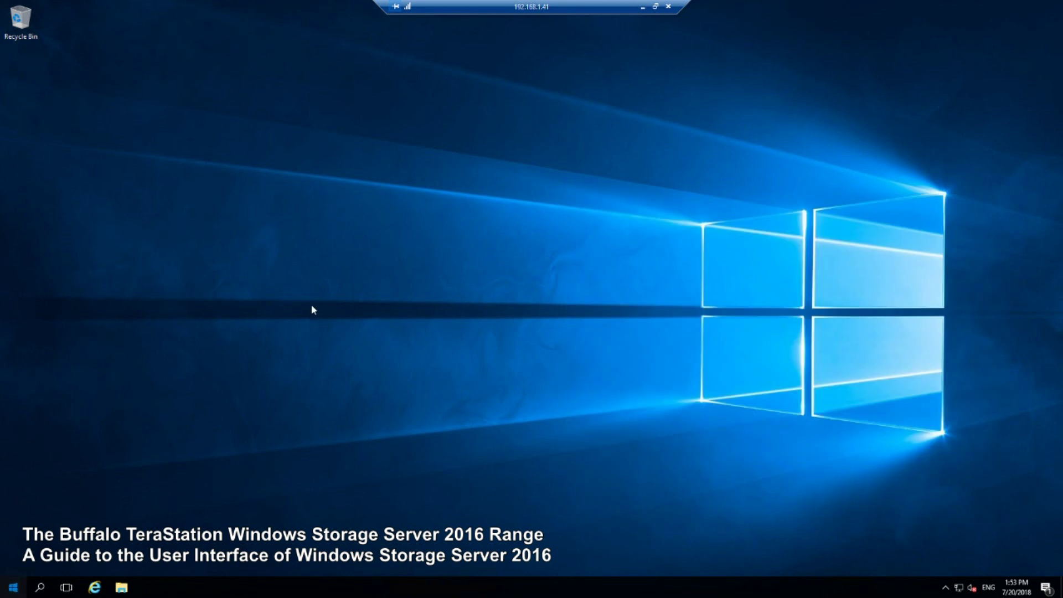
{"action": "left_click", "coordinate": [199, 341]}
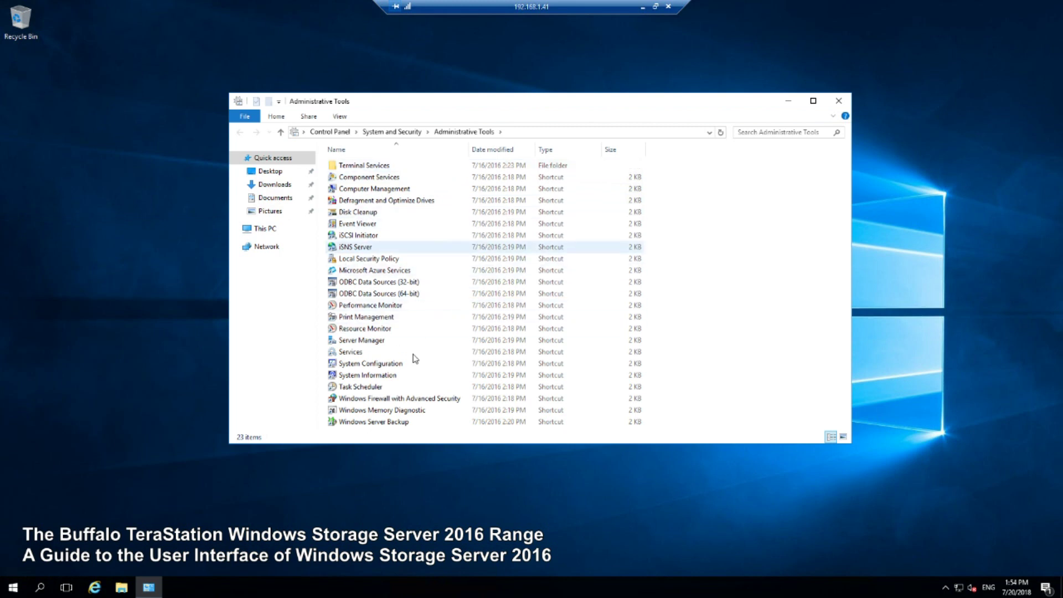
Launch Task Manager and Control Panel from the Start menu
{"action": "left_click", "coordinate": [12, 591]}
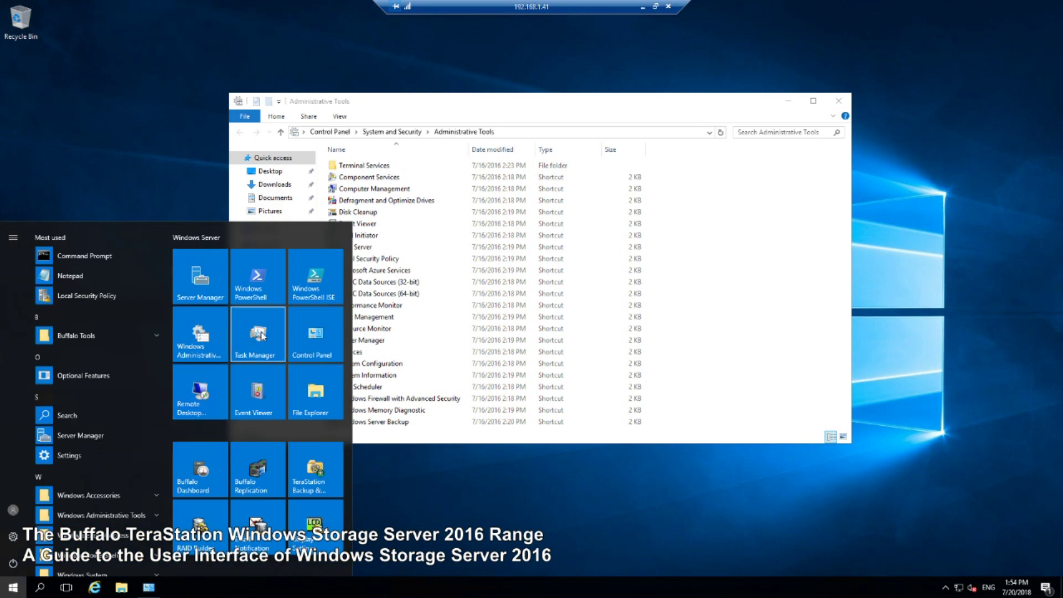
{"action": "left_click", "coordinate": [262, 336]}
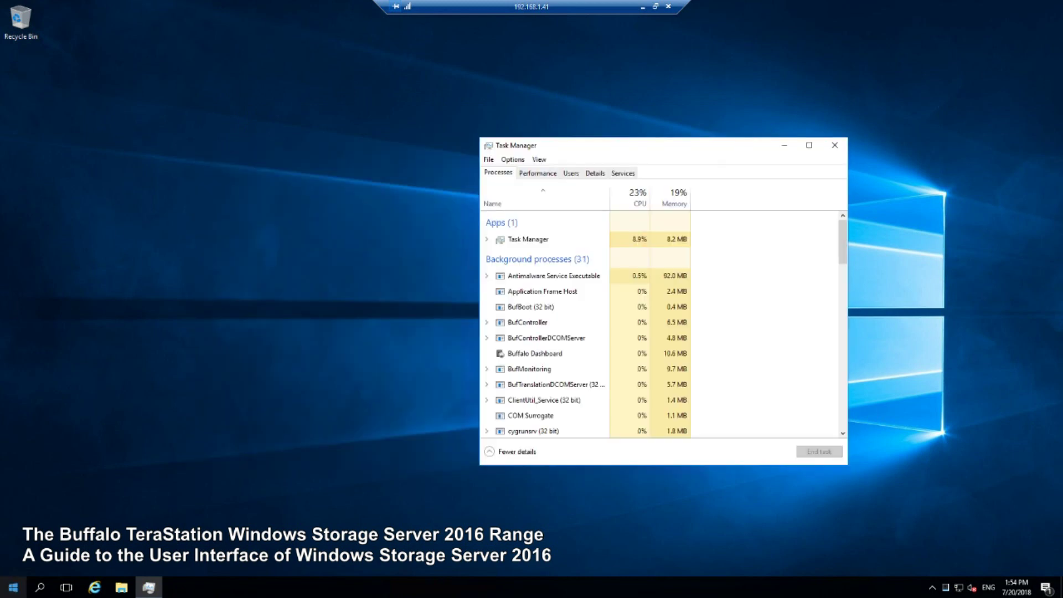
{"action": "left_click", "coordinate": [13, 588]}
{"action": "left_click", "coordinate": [308, 332]}
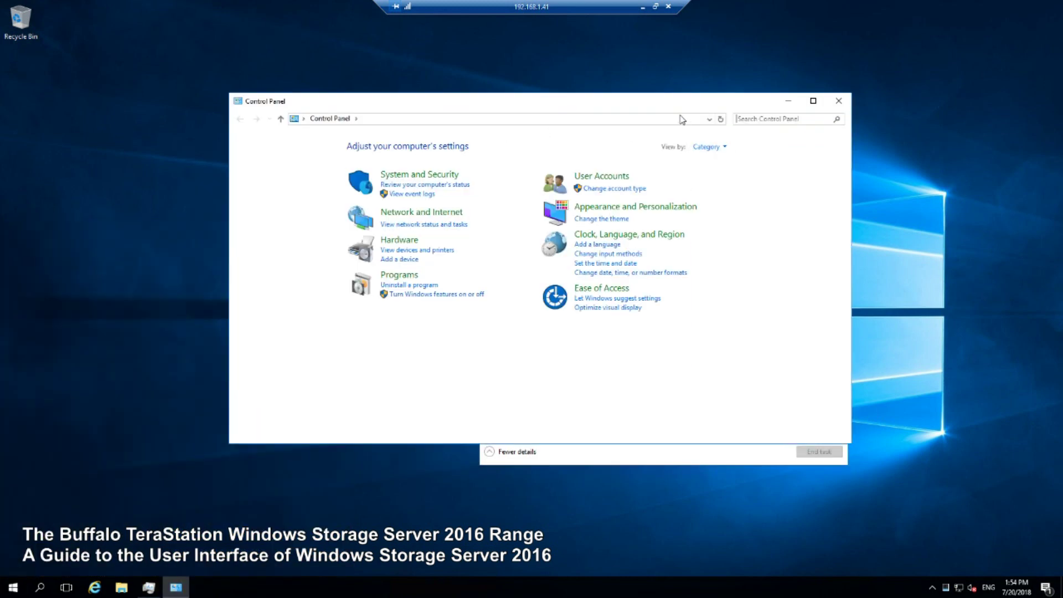
View Control Panel items as Large icons, then Small icons, and close Control Panel
{"action": "left_click", "coordinate": [708, 147]}
{"action": "left_click", "coordinate": [719, 182]}
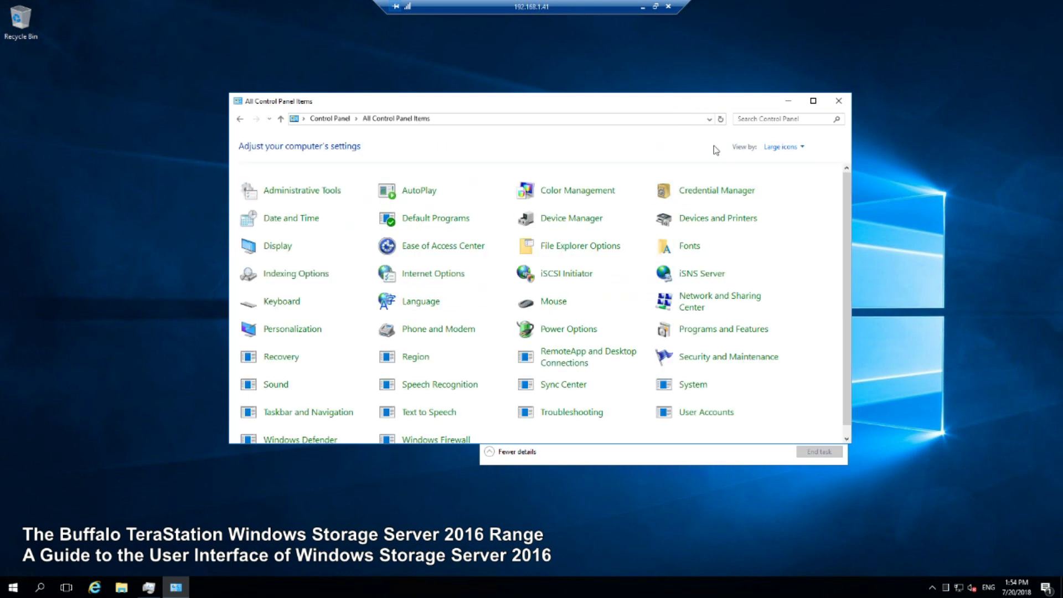
{"action": "left_click", "coordinate": [783, 147]}
{"action": "left_click", "coordinate": [783, 190]}
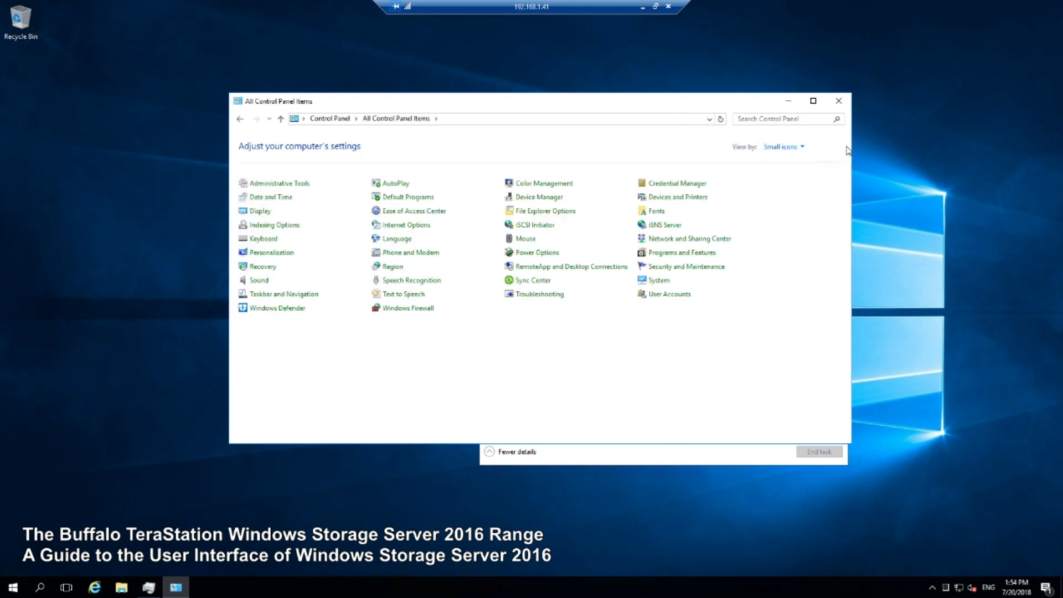
{"action": "left_click", "coordinate": [839, 101]}
{"action": "key", "text": "super"}
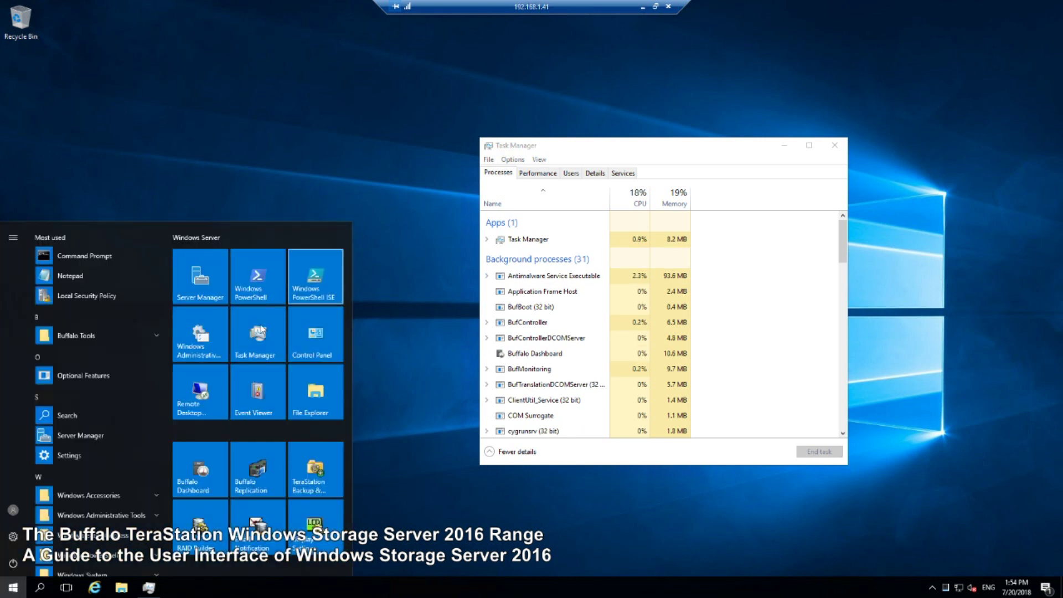
{"action": "left_click", "coordinate": [190, 402]}
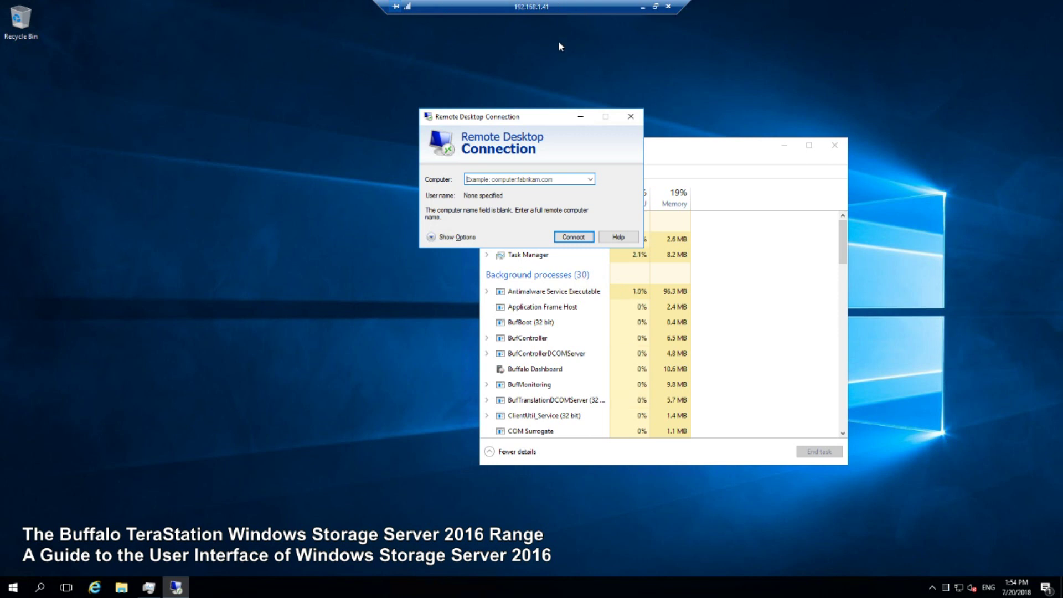
{"action": "left_click", "coordinate": [631, 117]}
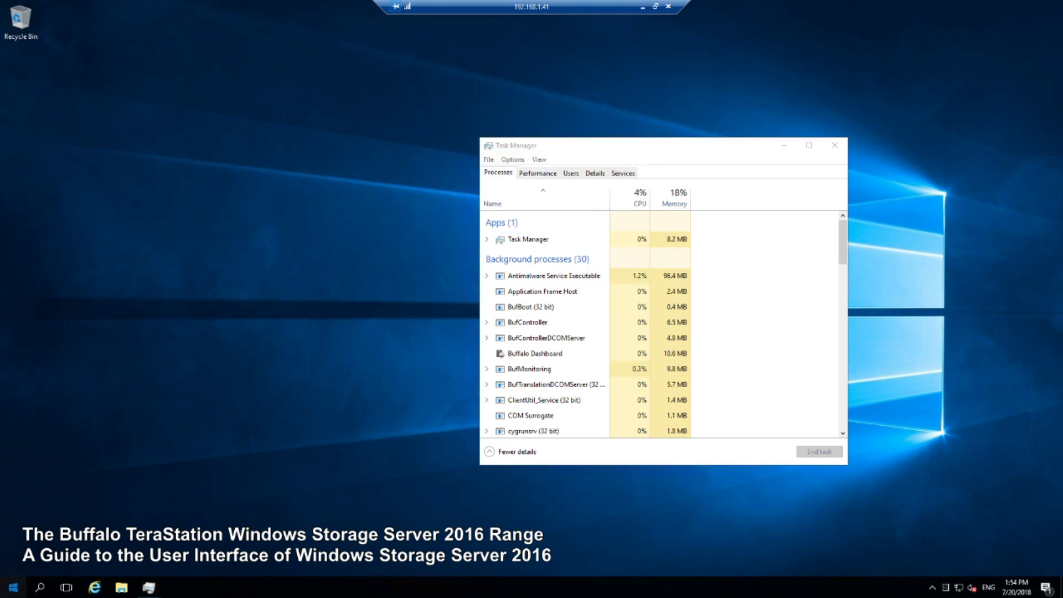
{"action": "left_click", "coordinate": [13, 588]}
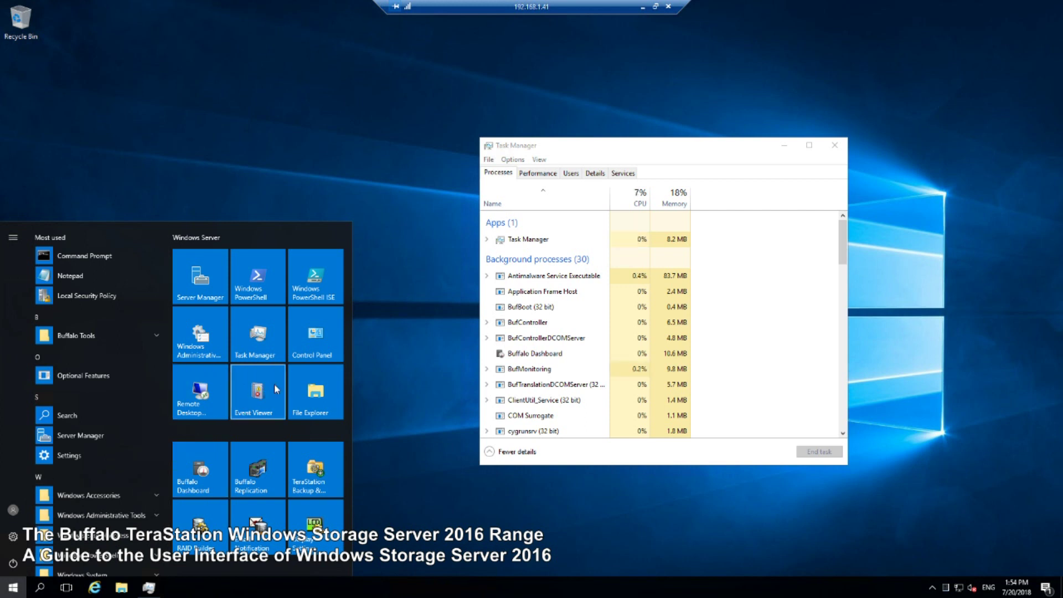
Launch Event Viewer, then close Task Manager and Event Viewer, leaving the bare desktop
{"action": "key", "text": "Escape"}
{"action": "left_click", "coordinate": [834, 145]}
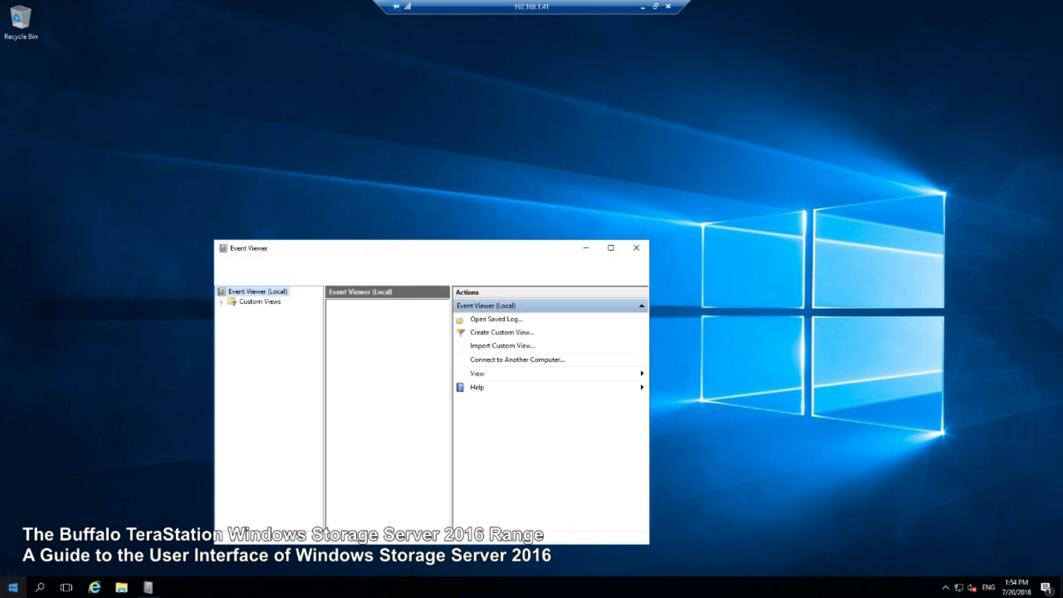
{"action": "left_click", "coordinate": [636, 248]}
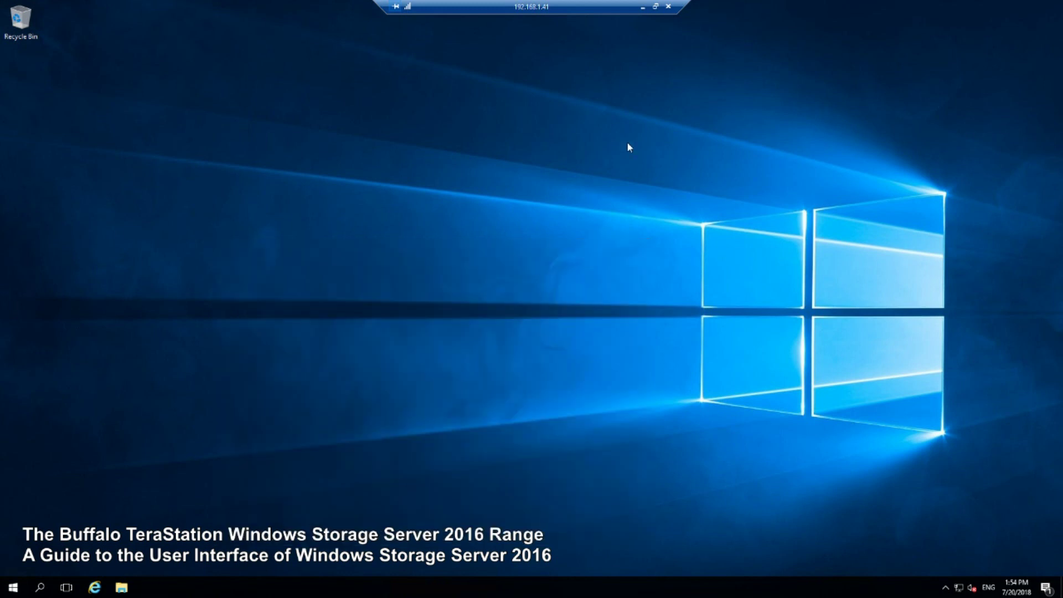
{"action": "left_click", "coordinate": [13, 587]}
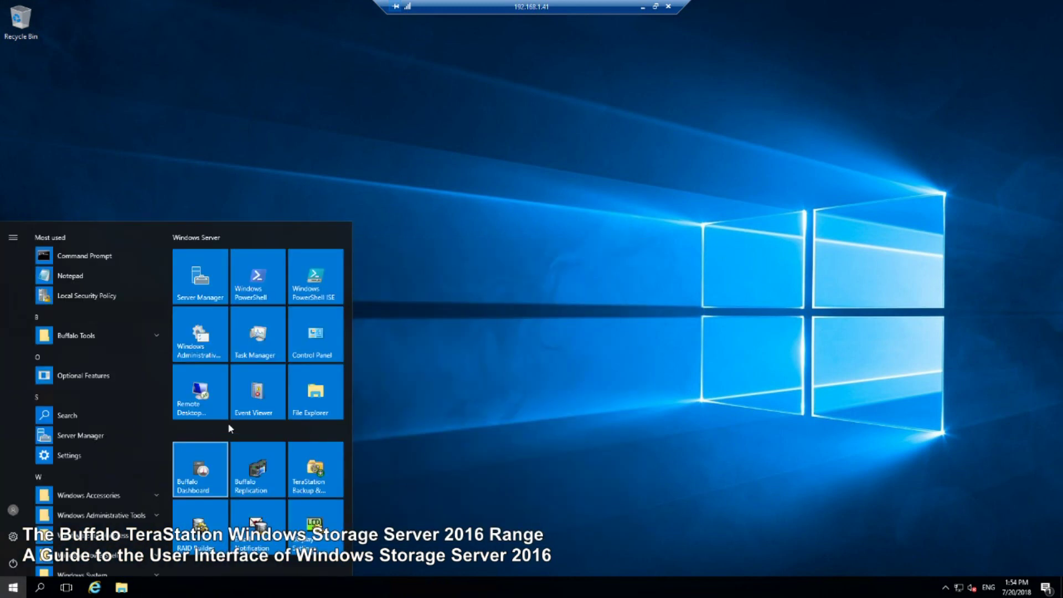
{"action": "left_click", "coordinate": [314, 396]}
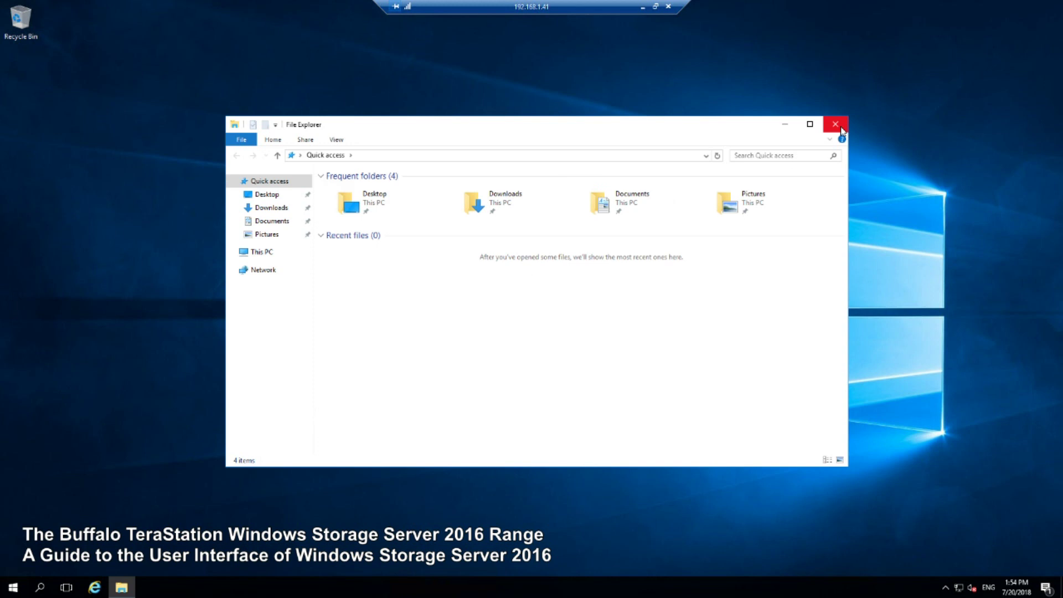
{"action": "left_click", "coordinate": [835, 124]}
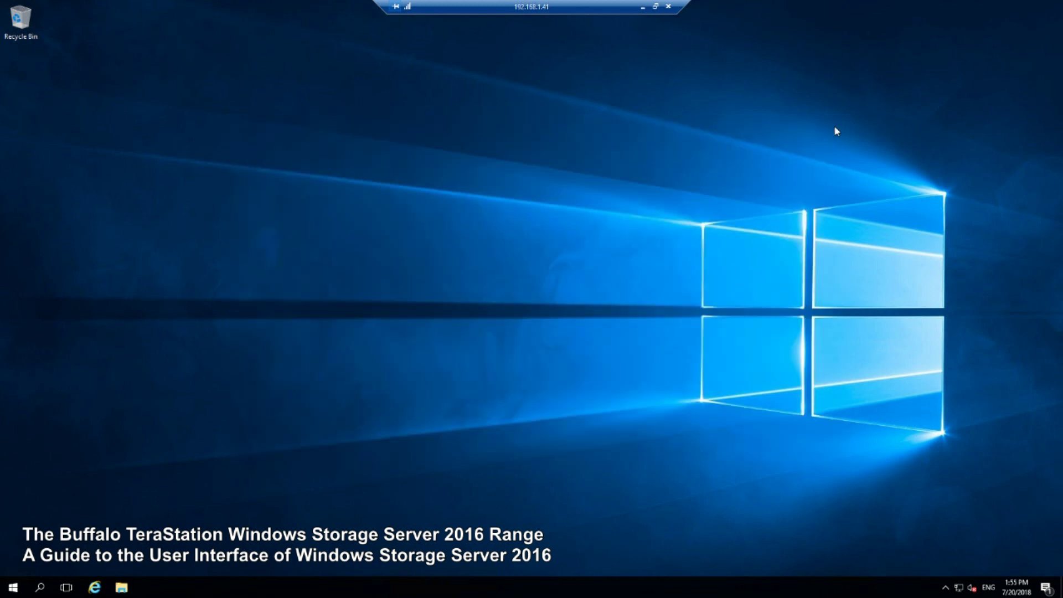
{"action": "left_click", "coordinate": [13, 587]}
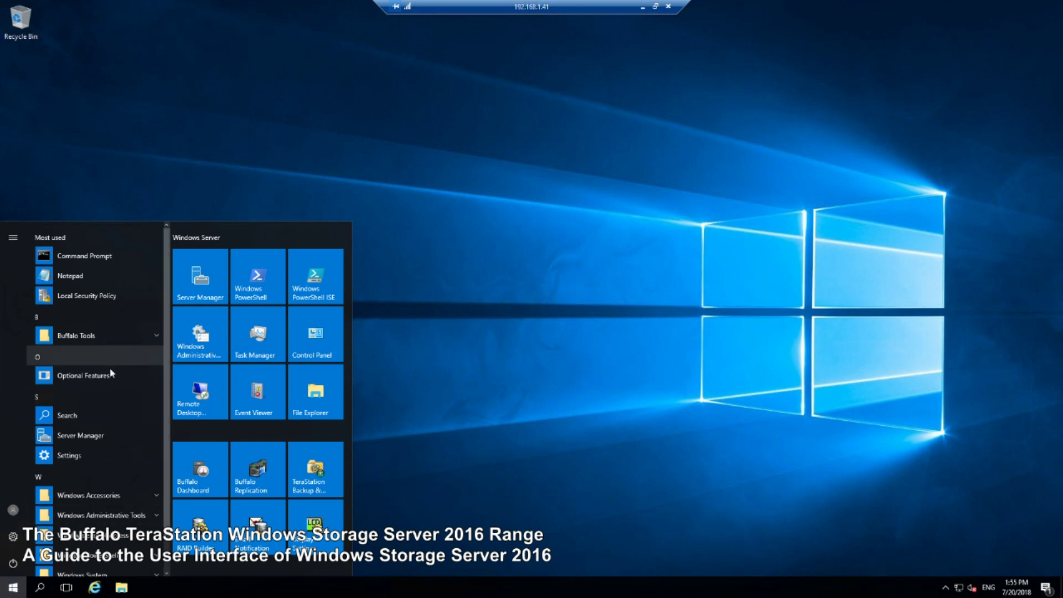
Scroll the Start menu app list down and back up
{"action": "scroll", "coordinate": [109, 367], "scroll_direction": "down", "scroll_amount": 1}
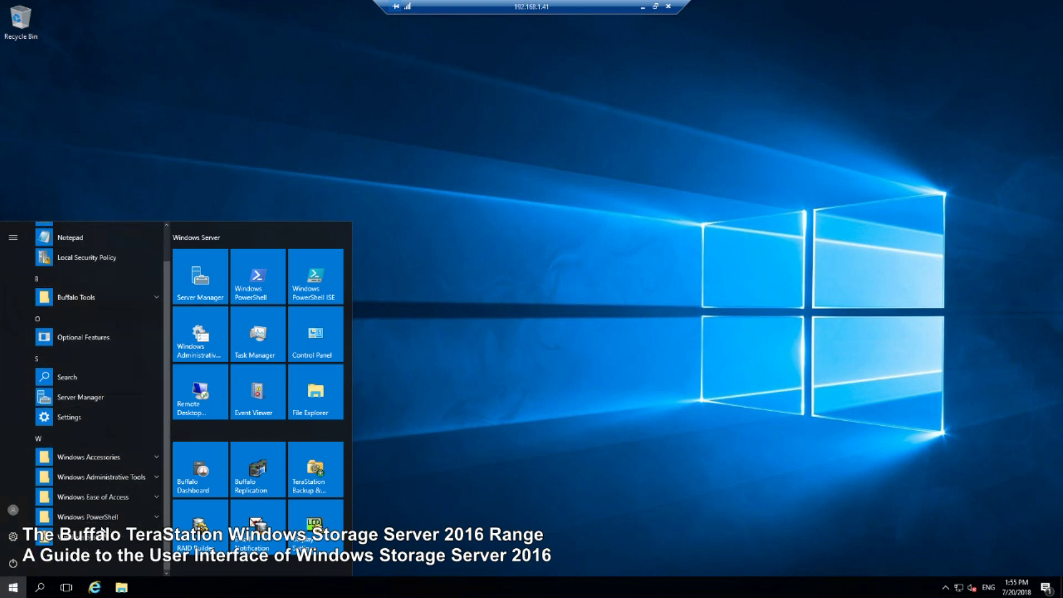
{"action": "scroll", "coordinate": [111, 517], "scroll_direction": "up", "scroll_amount": 1}
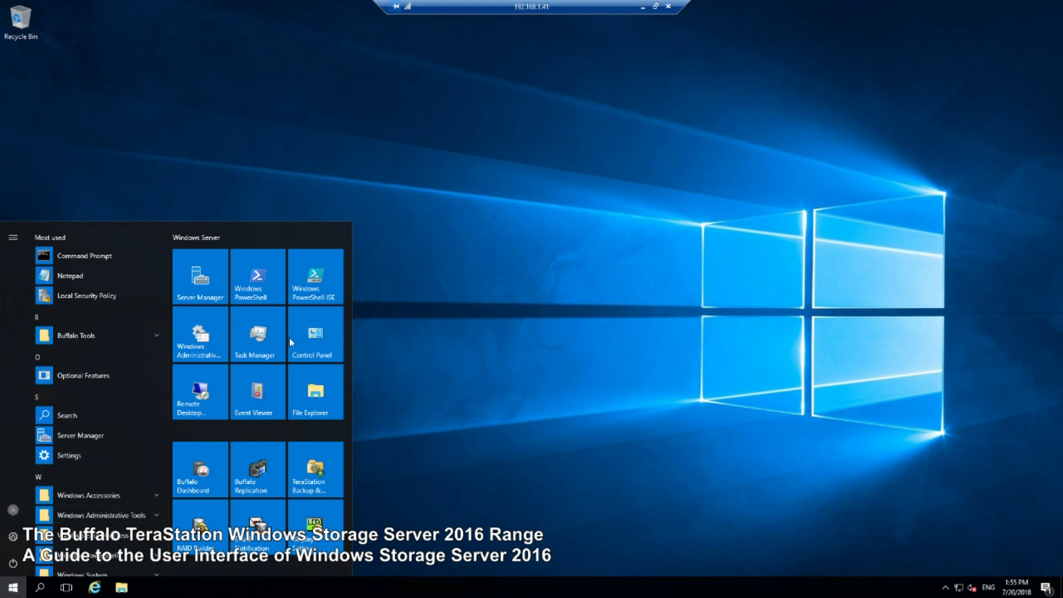
Expand Buffalo Tools to reveal Buffalo Dashboard, Replication, Email Notification and RAID Builder
{"action": "left_click", "coordinate": [92, 338]}
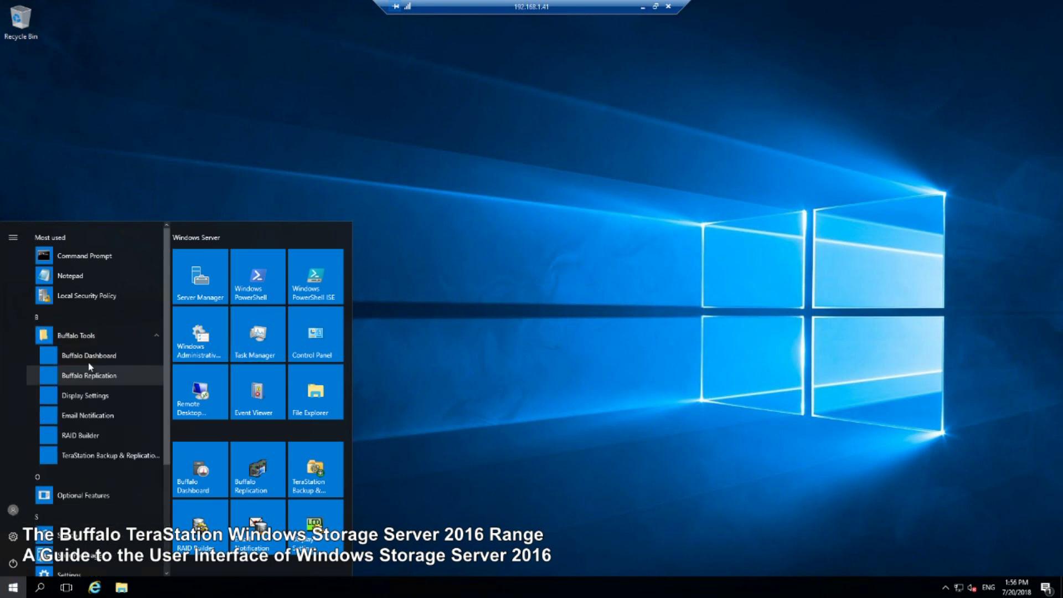